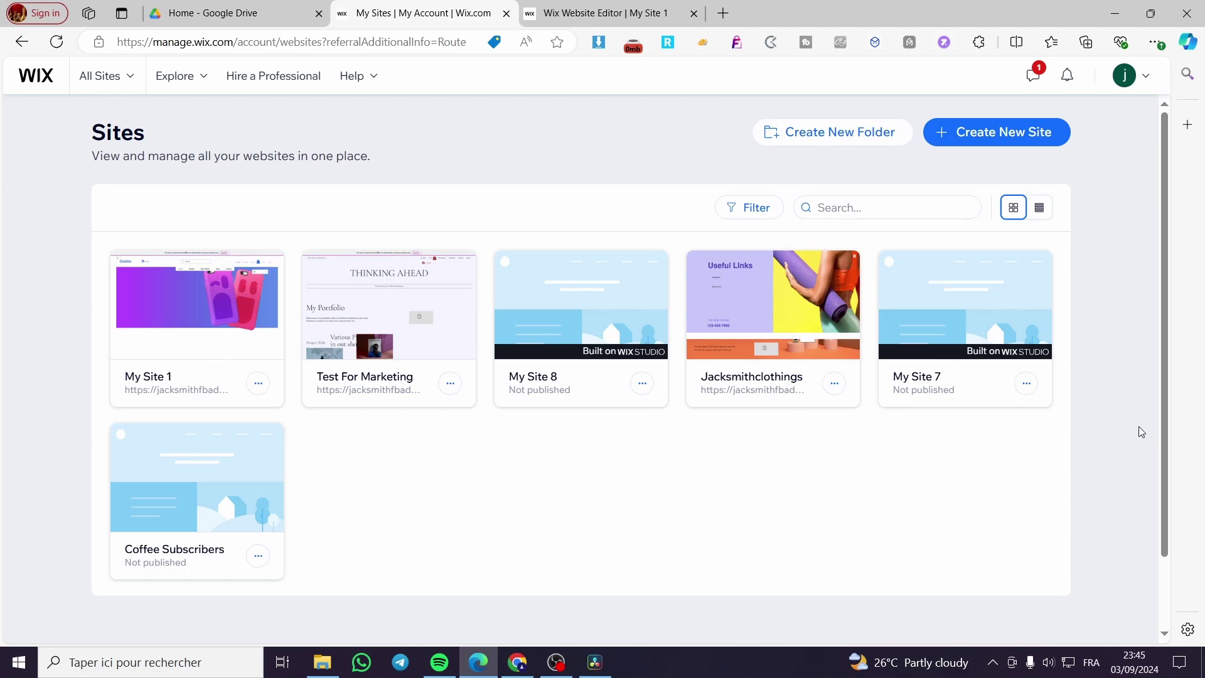
# Start creating a brand new site, then close the site creation page
pyautogui.moveTo(947, 400)
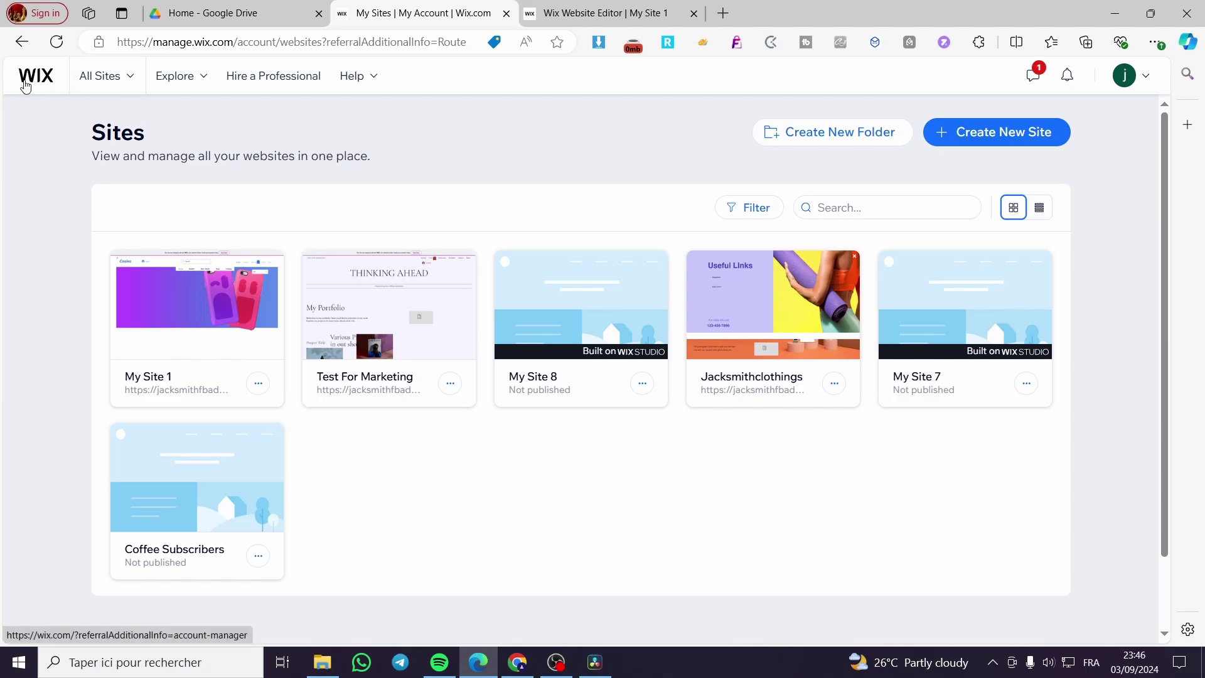
pyautogui.click(1019, 129)
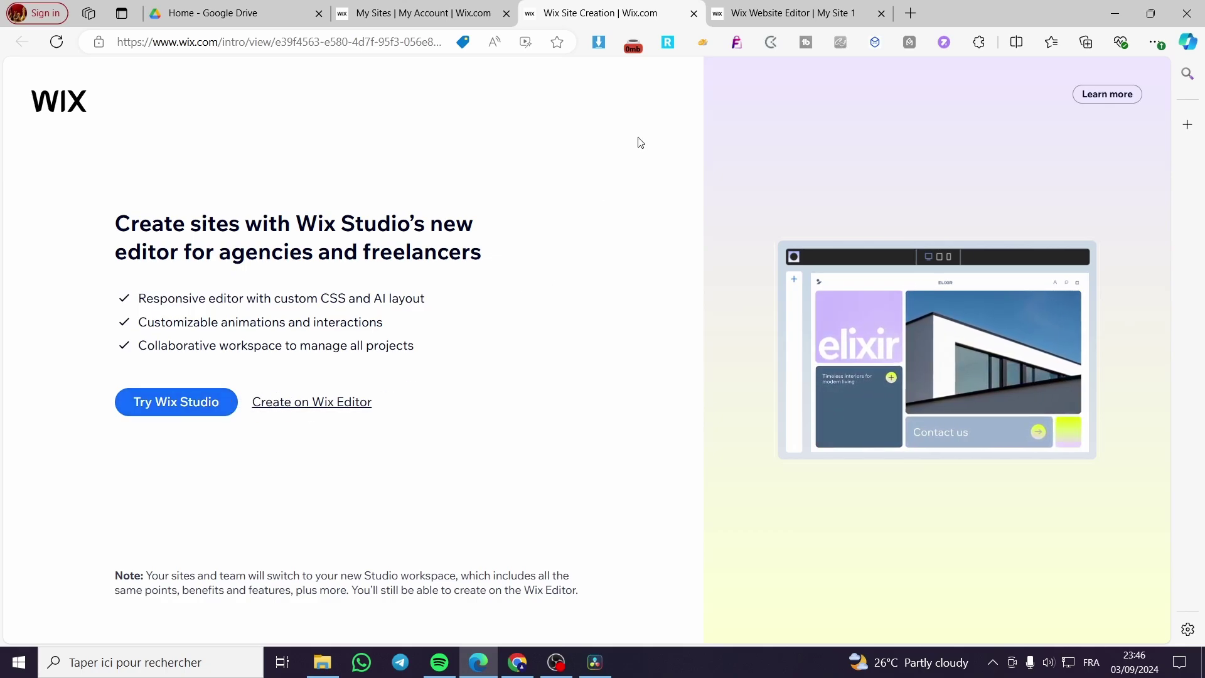
pyautogui.click(693, 14)
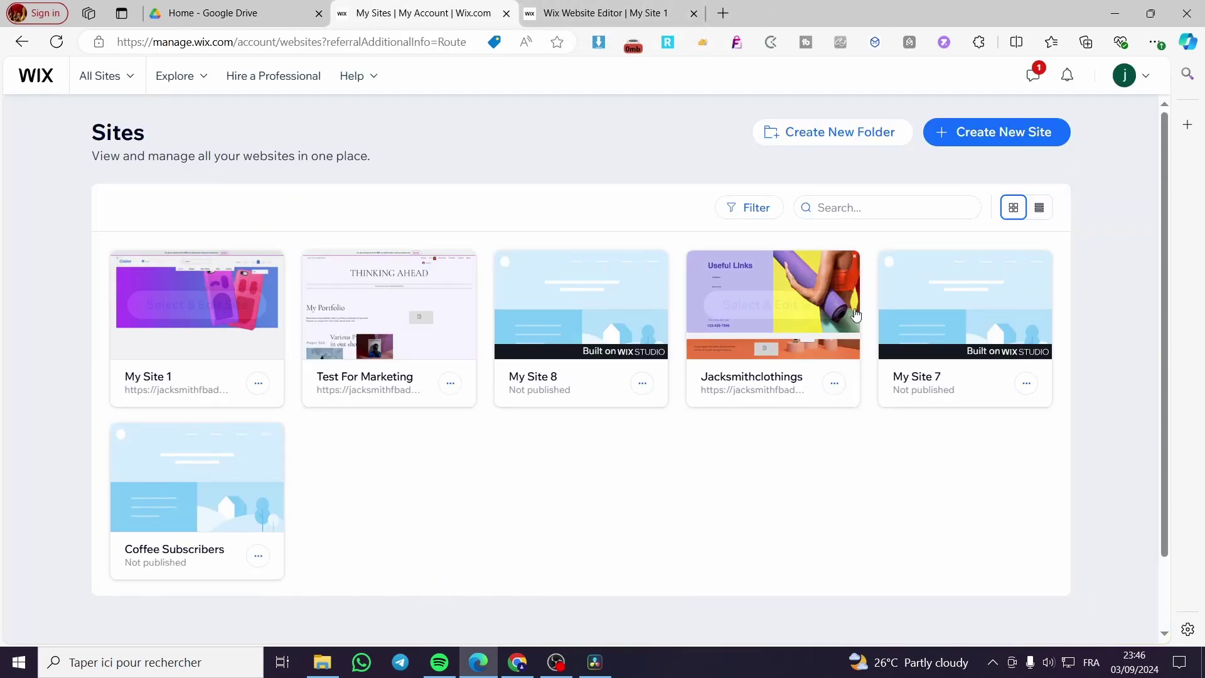
pyautogui.moveTo(203, 307)
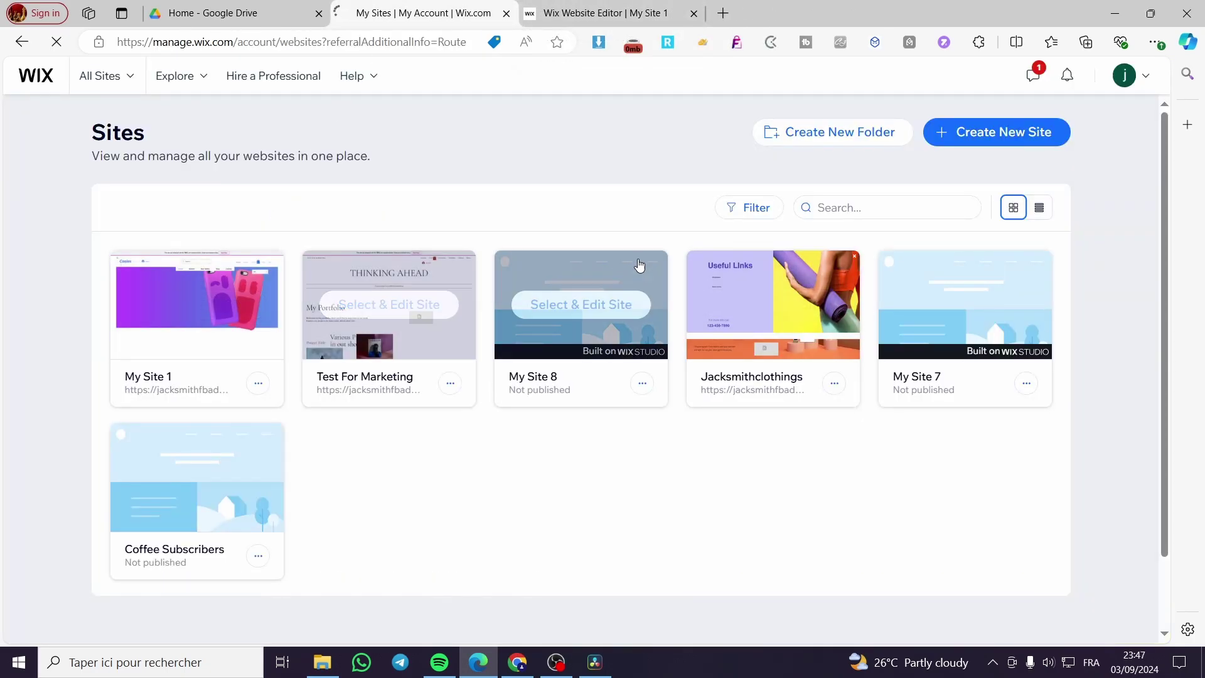
# Open the My Site 1 dashboard, review its store setup checklist, and launch Edit Site
pyautogui.click(903, 383)
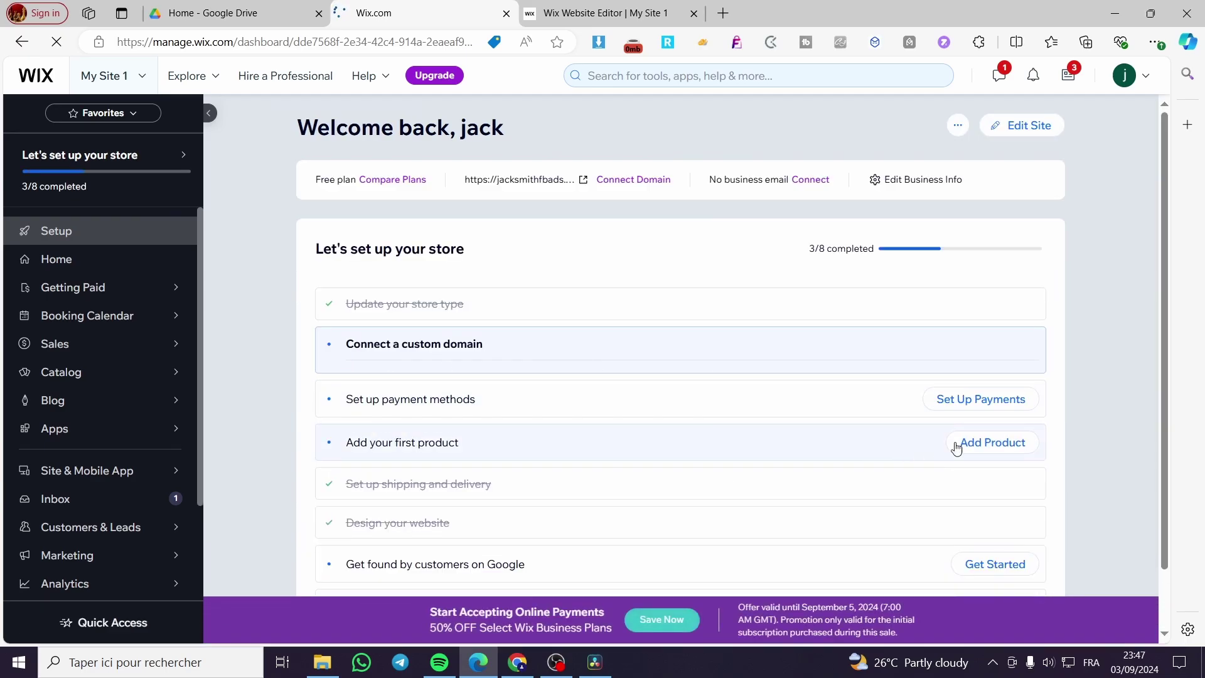
pyautogui.scroll(-2, 657, 357)
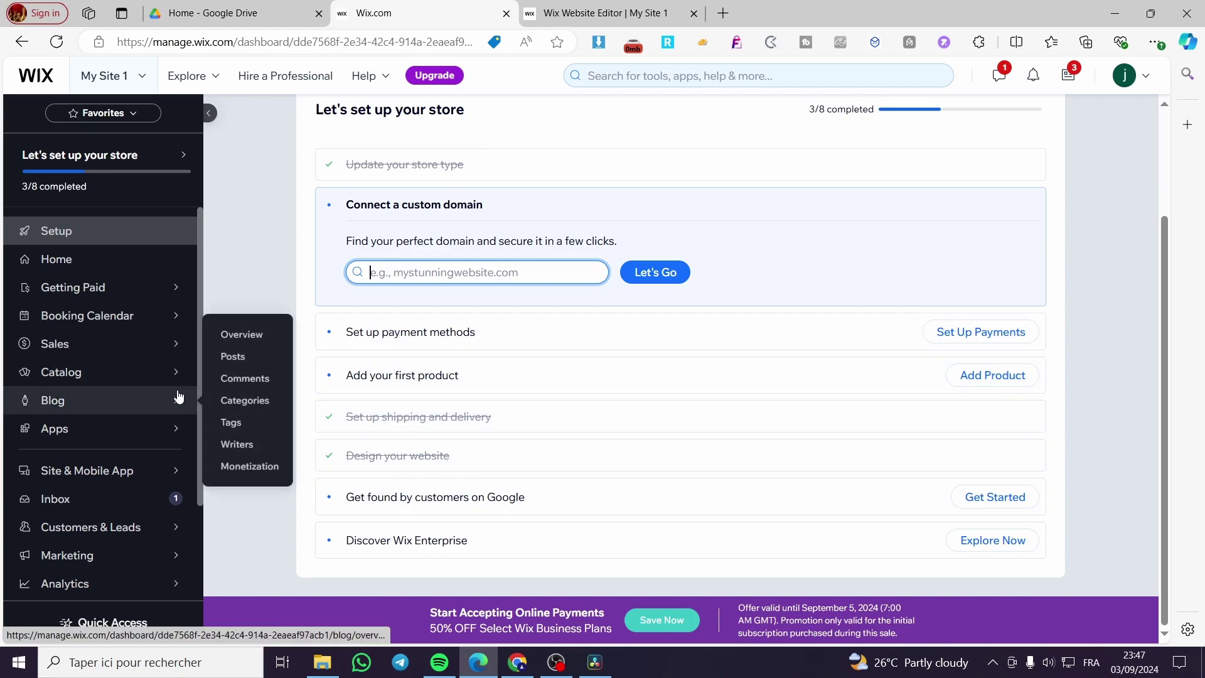
pyautogui.scroll(-2, 176, 439)
pyautogui.scroll(-1, 176, 460)
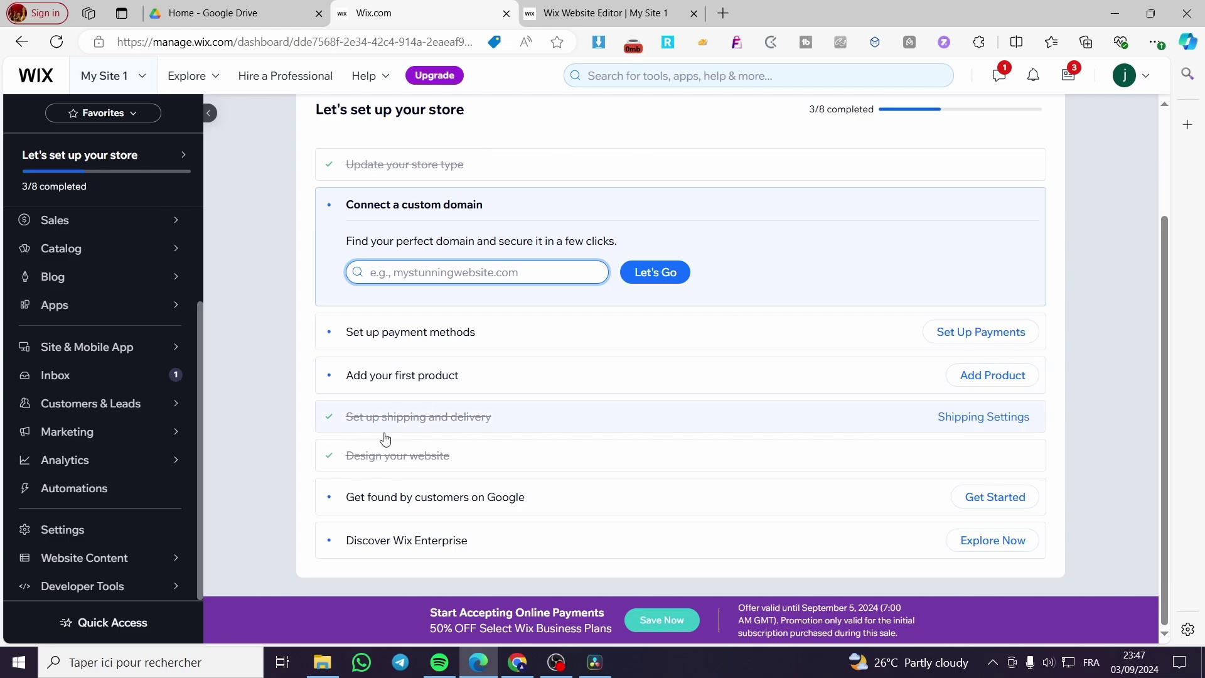
pyautogui.scroll(3, 734, 420)
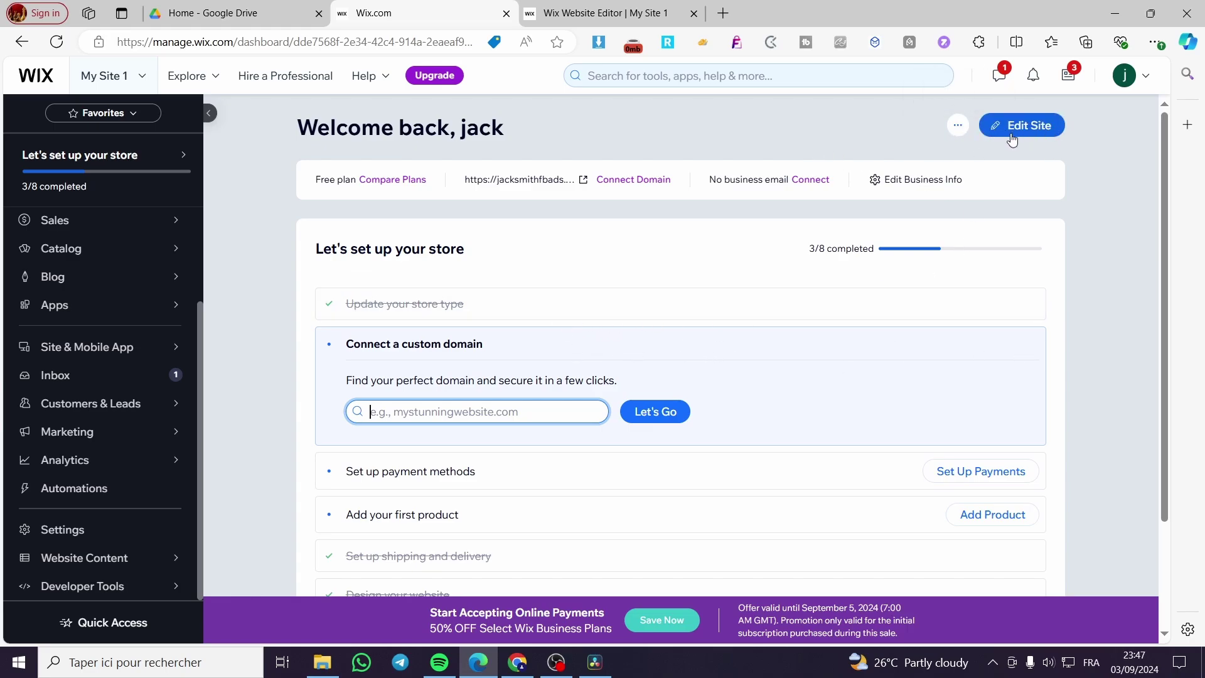
pyautogui.click(1044, 138)
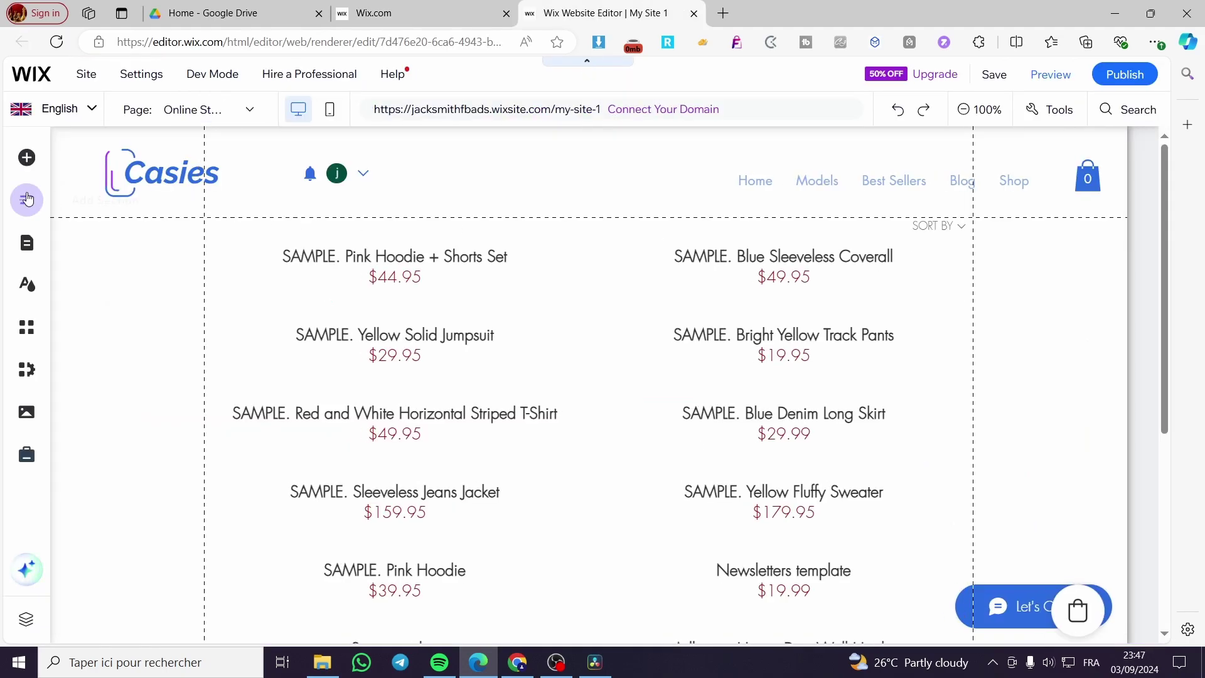
# Show the Casies Home page on the canvas using the Pages & Menu list
pyautogui.click(27, 243)
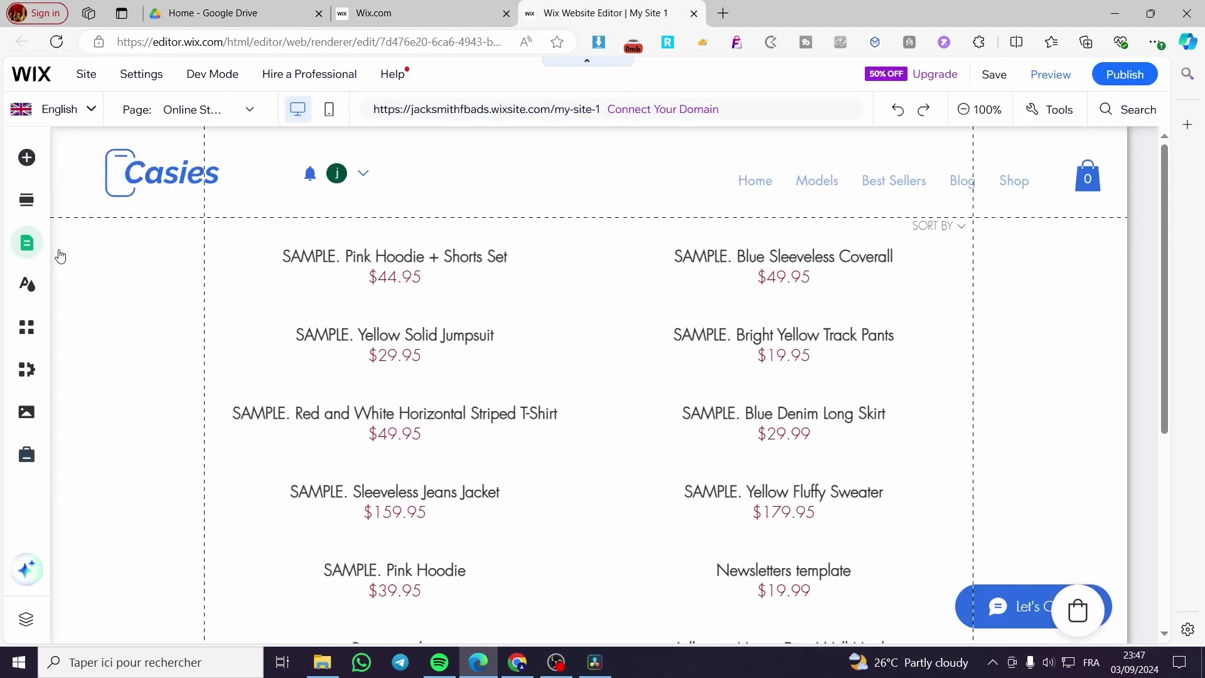
pyautogui.click(277, 270)
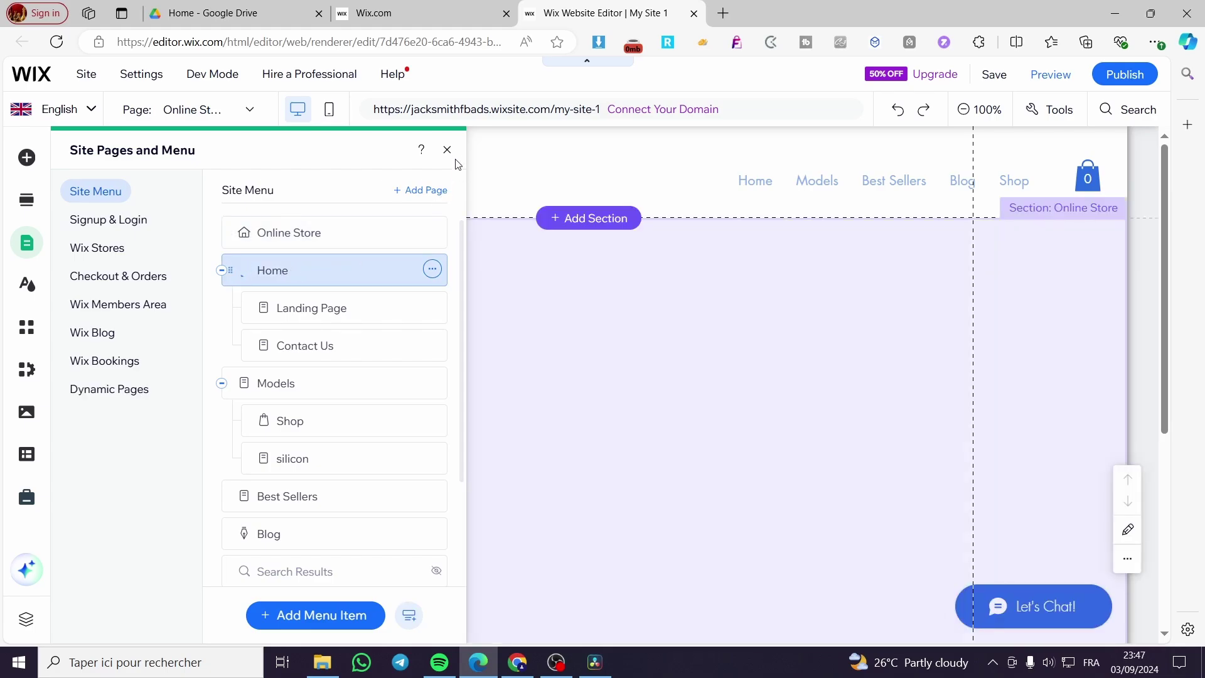
pyautogui.click(447, 150)
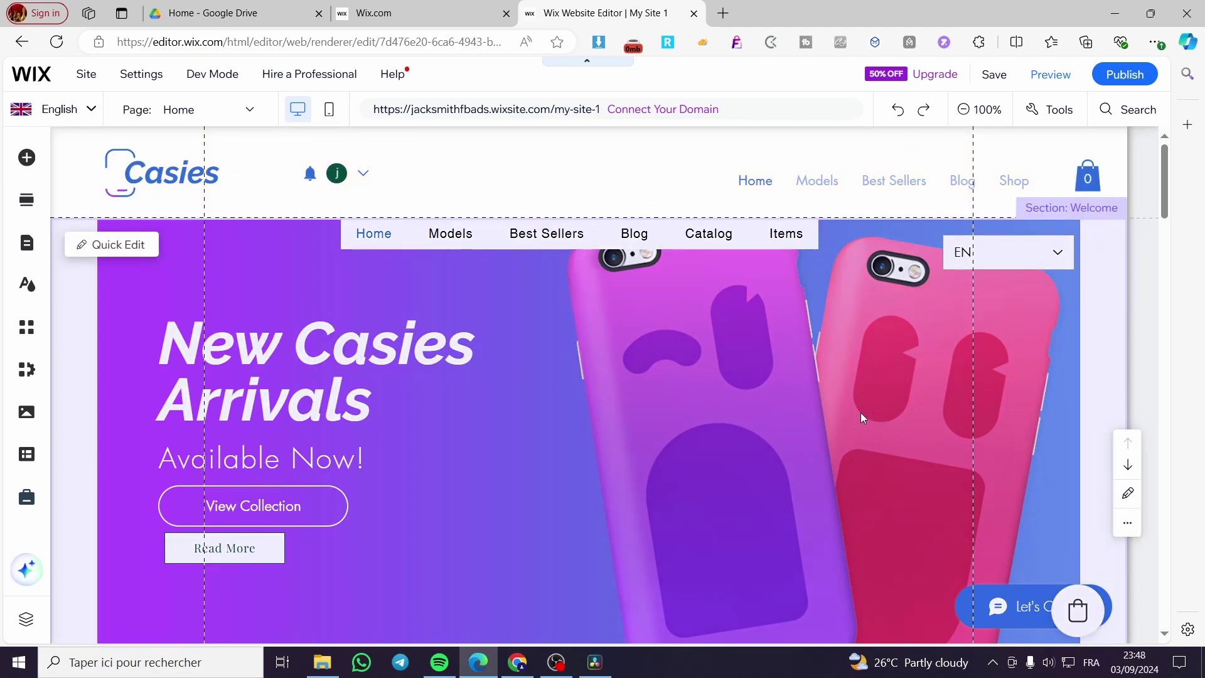
pyautogui.scroll(-5, 338, 430)
pyautogui.scroll(-5, 437, 433)
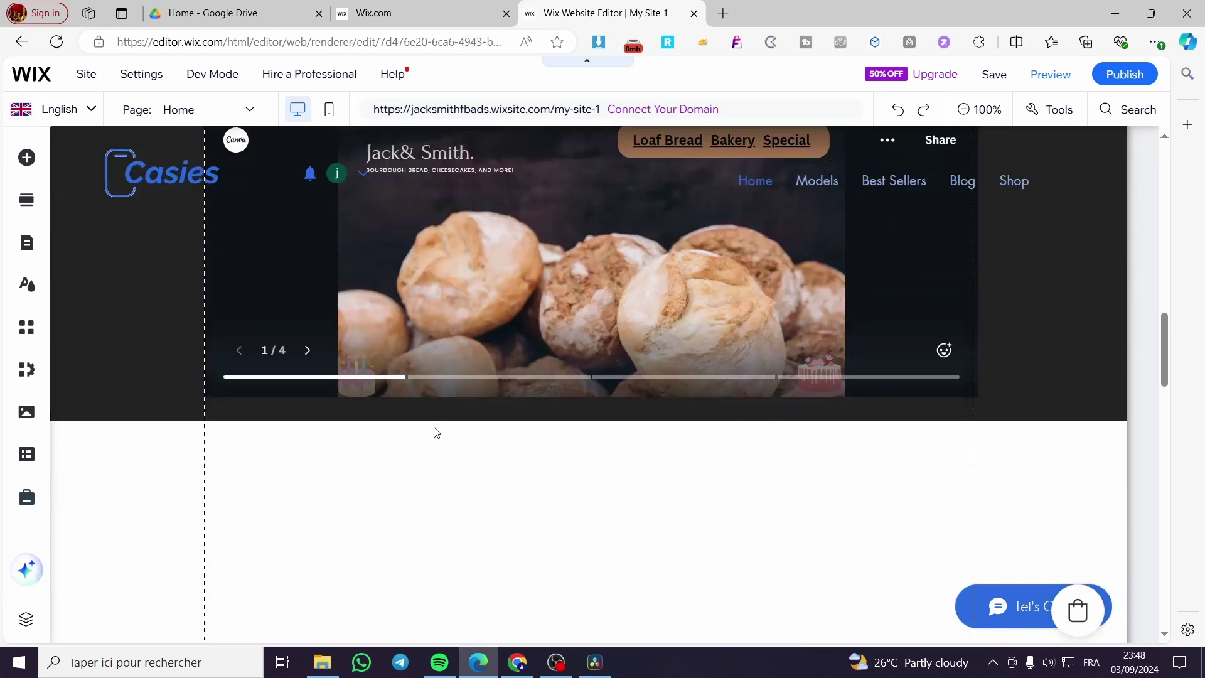
pyautogui.scroll(-5, 434, 443)
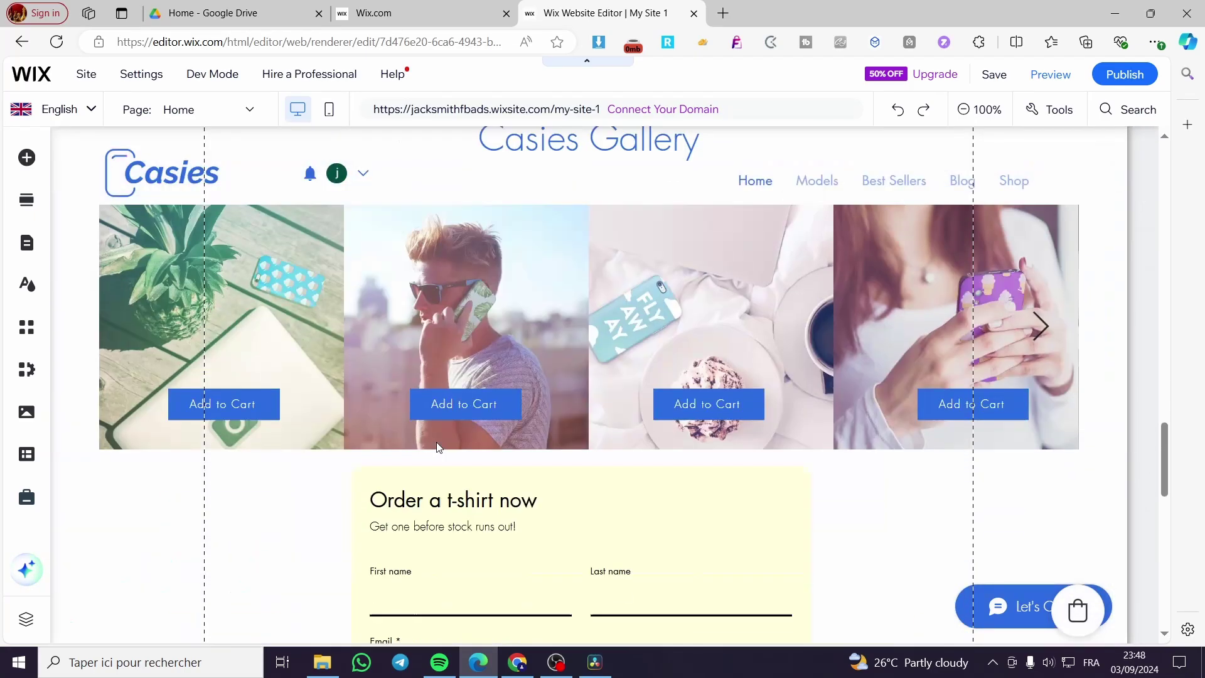
pyautogui.scroll(-5, 437, 443)
pyautogui.scroll(15, 439, 443)
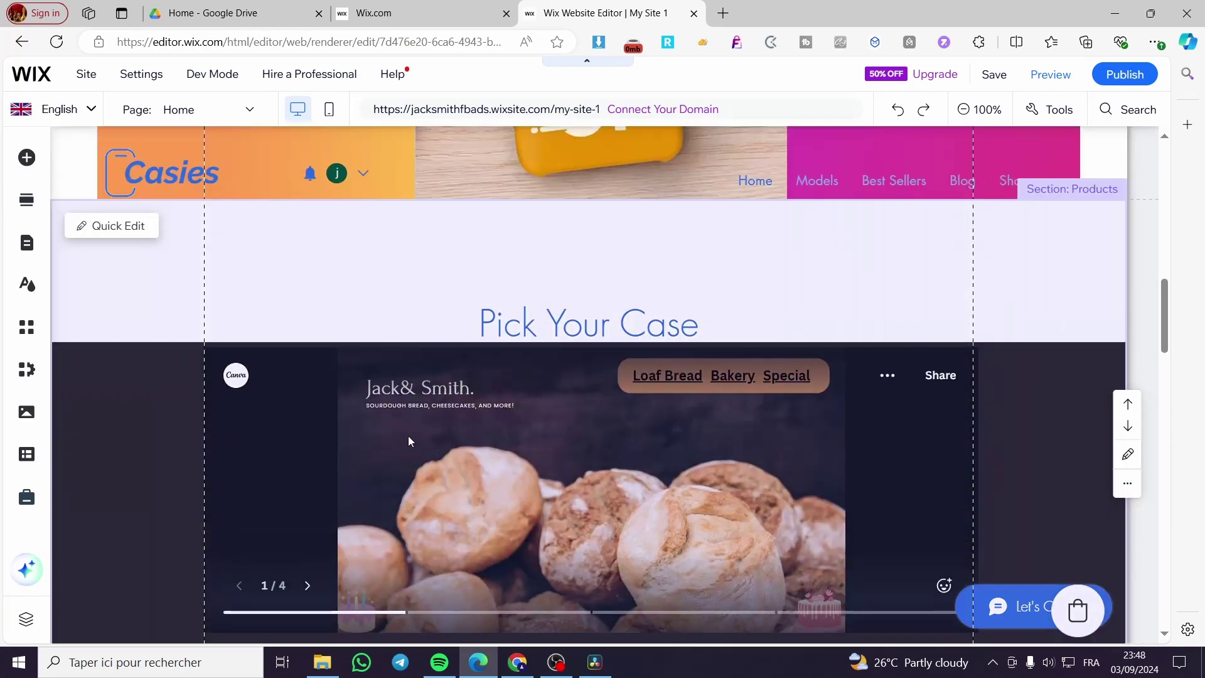
pyautogui.scroll(6, 215, 410)
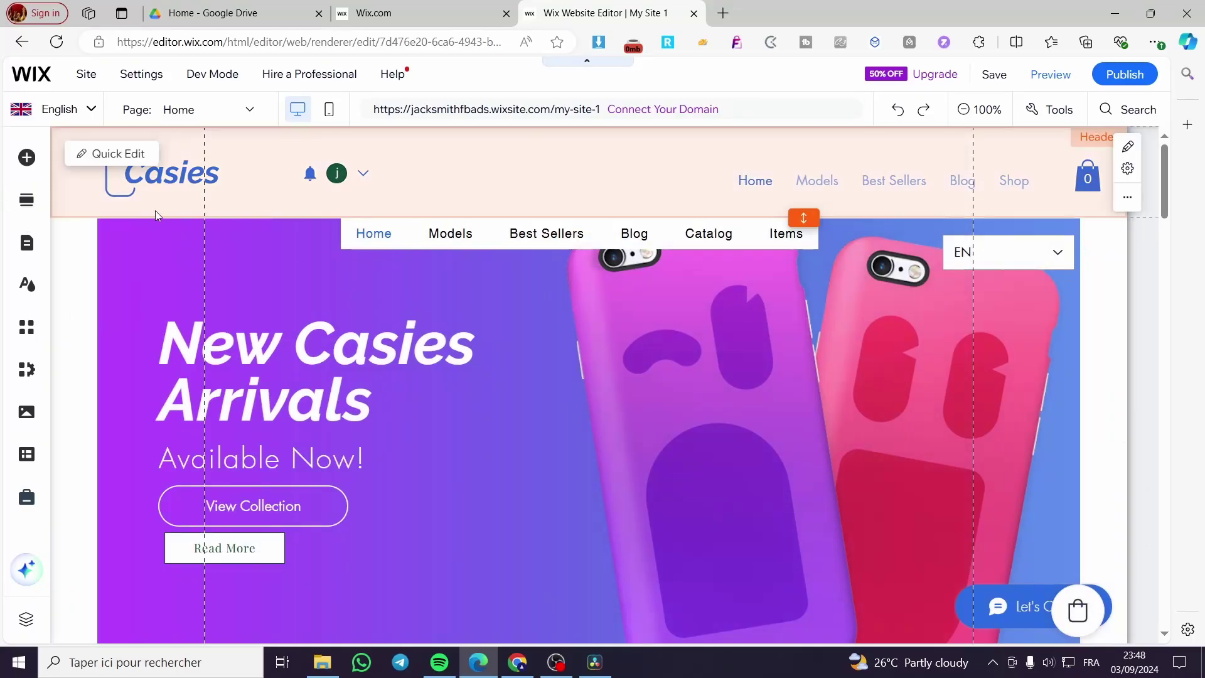
# Browse the Store category in Add Elements, then bring up the Wix App Market
pyautogui.click(20, 162)
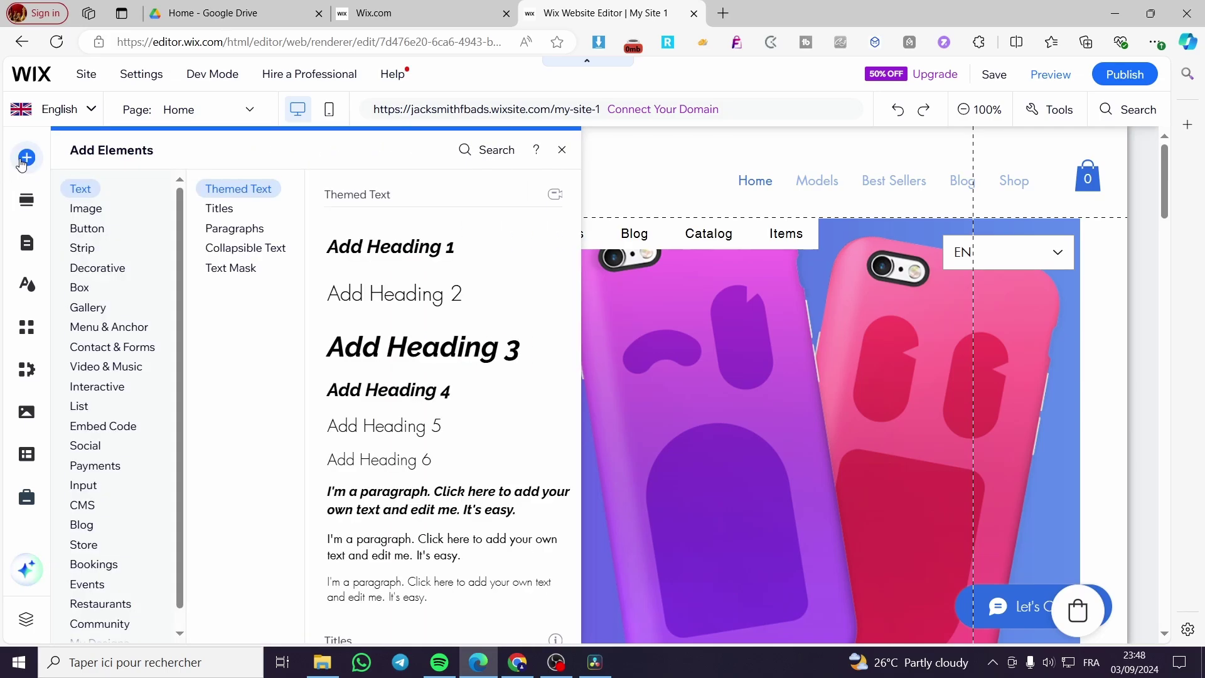
pyautogui.moveTo(99, 548)
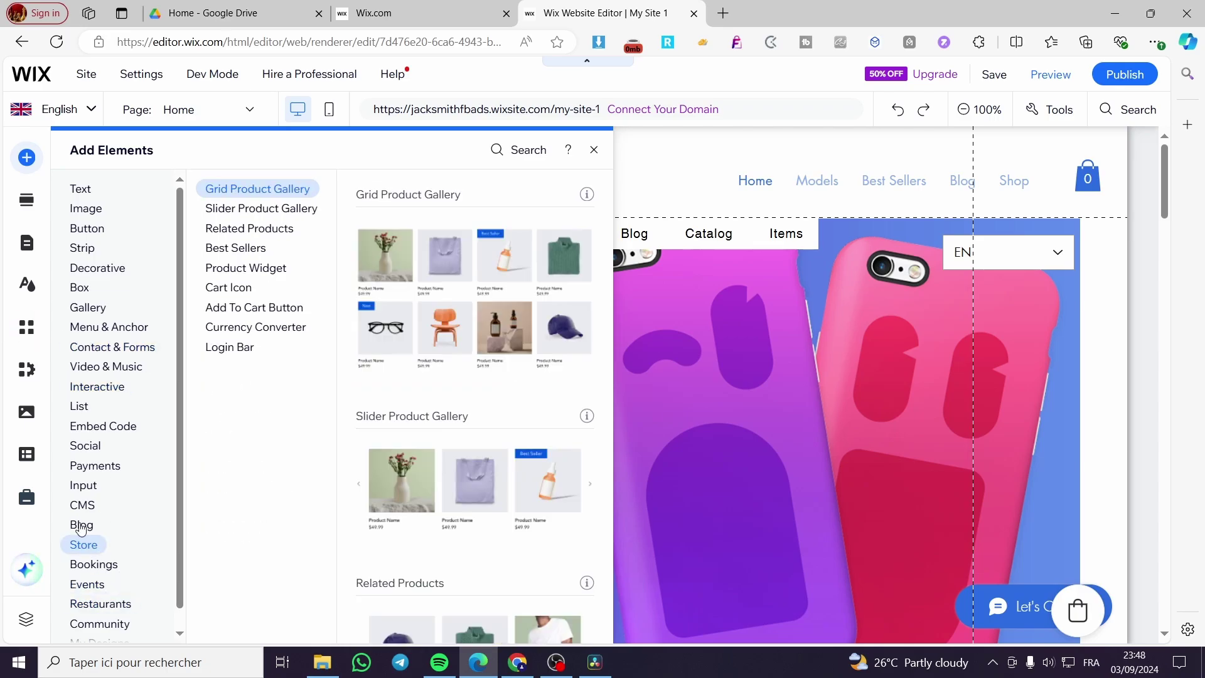
pyautogui.click(26, 328)
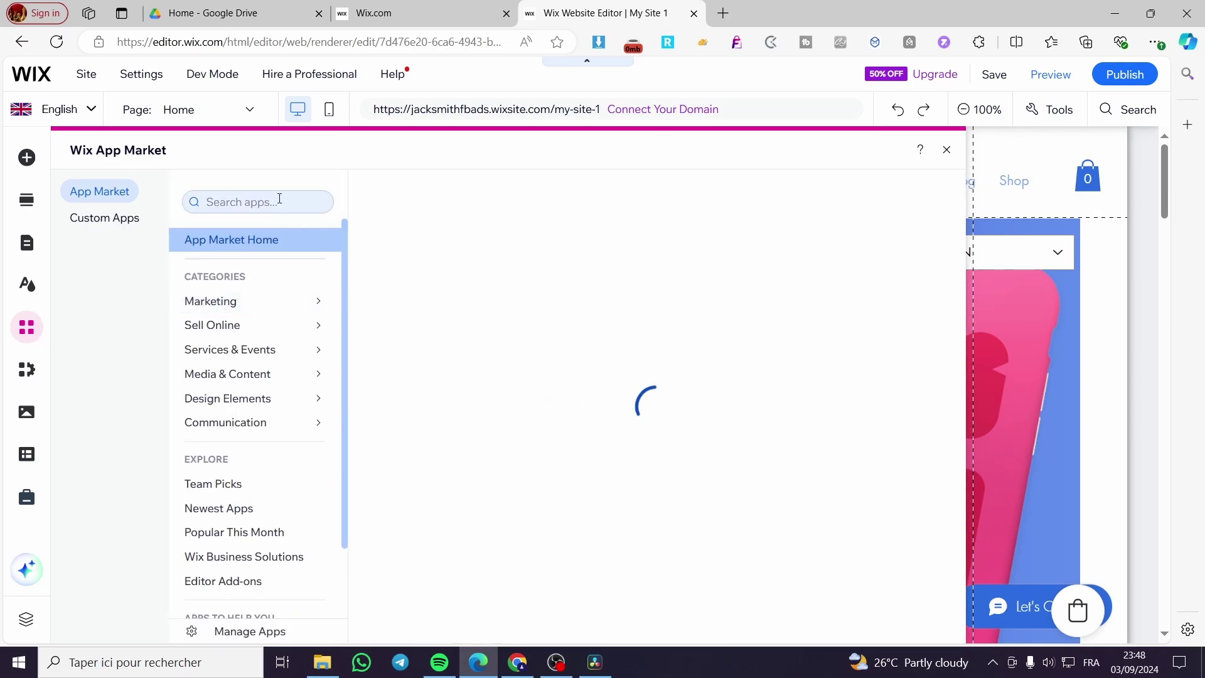
# Search the App Market for 'wix store' and add the installed Wix Stores app again
pyautogui.click(279, 199)
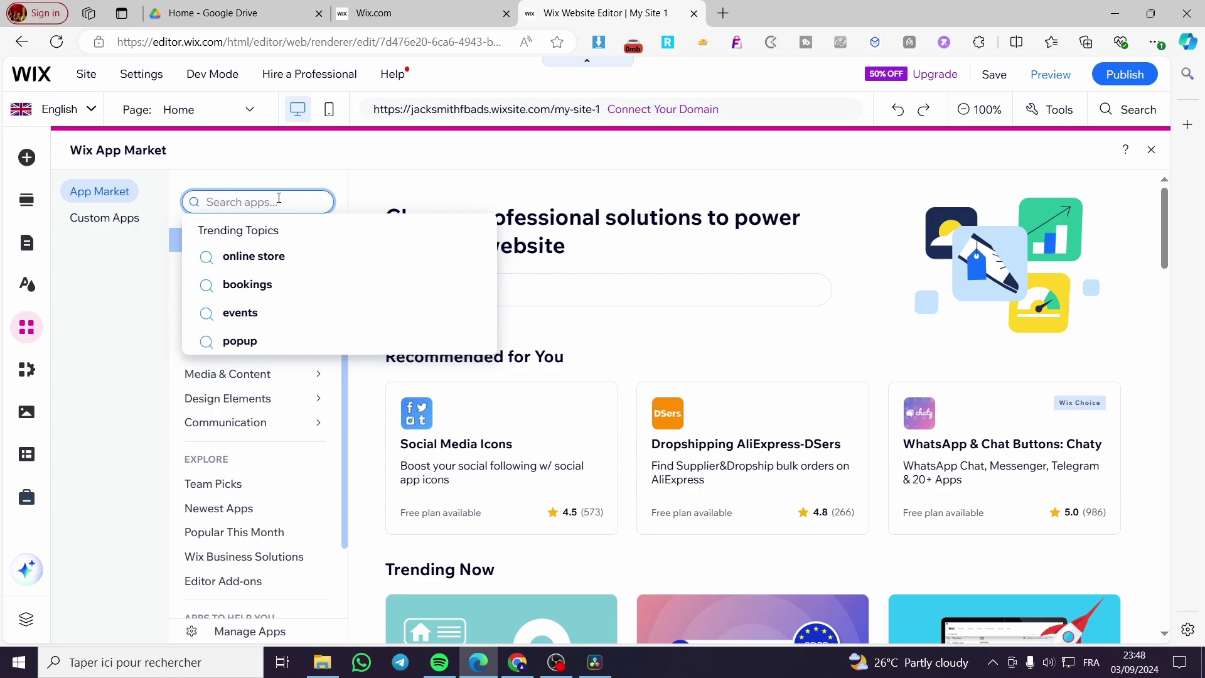
pyautogui.write('wix st')
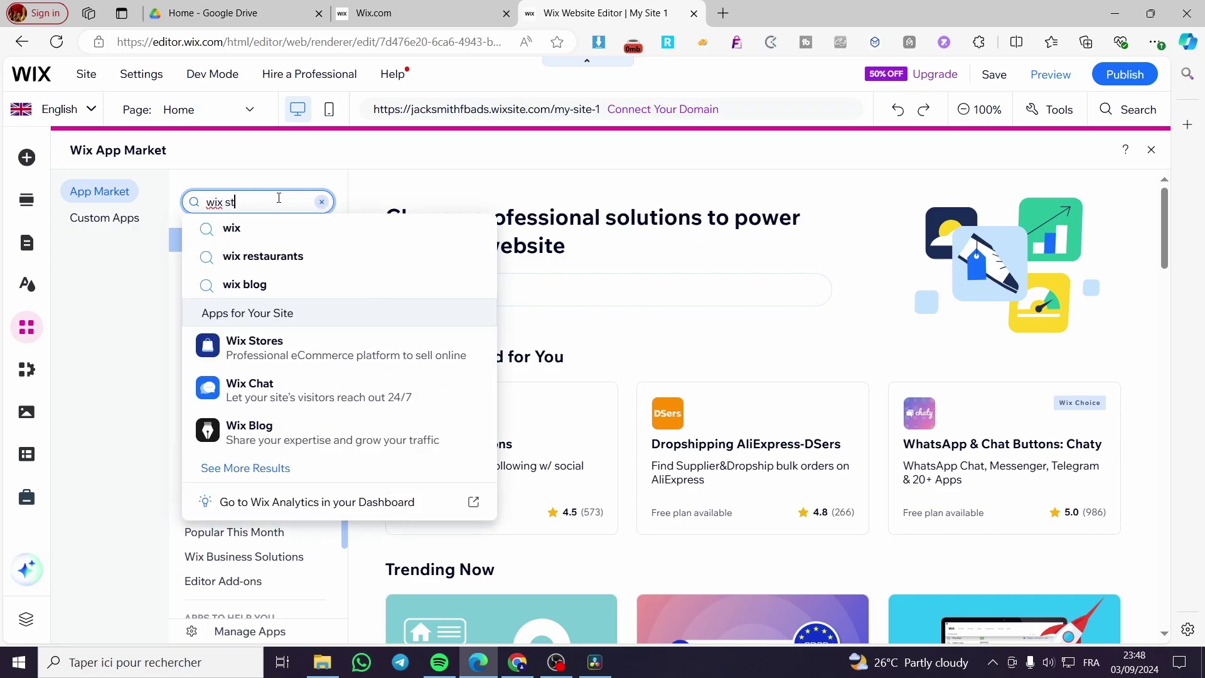
pyautogui.write('ore')
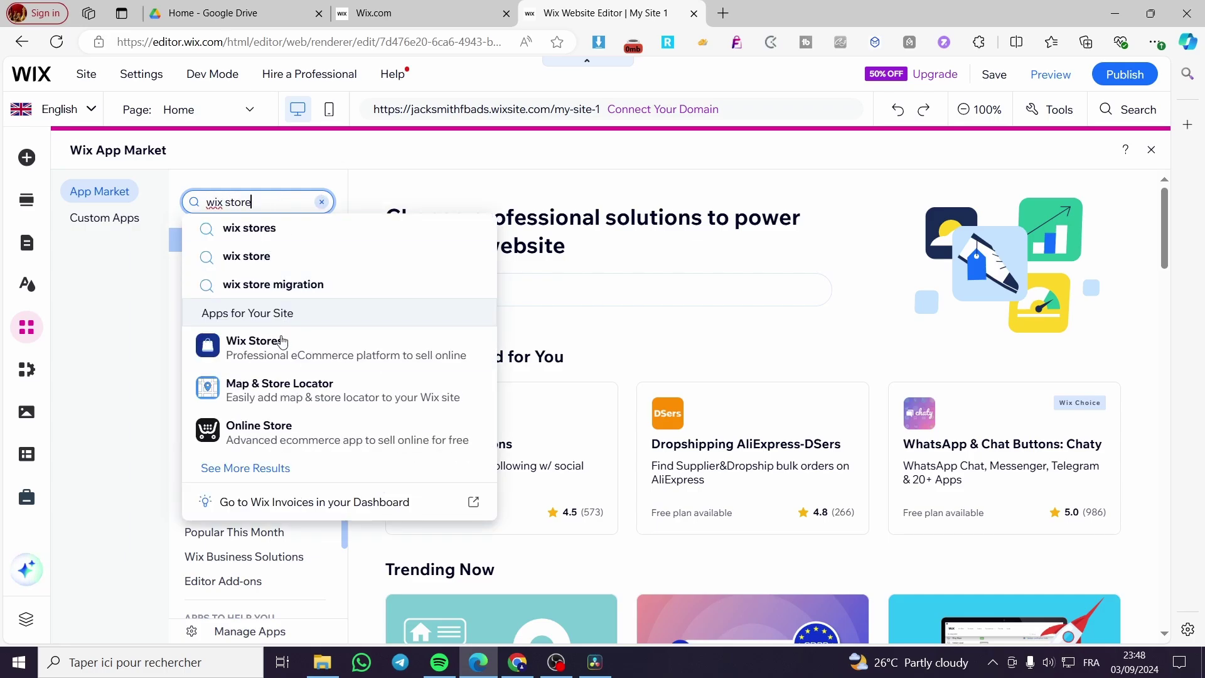
pyautogui.click(282, 341)
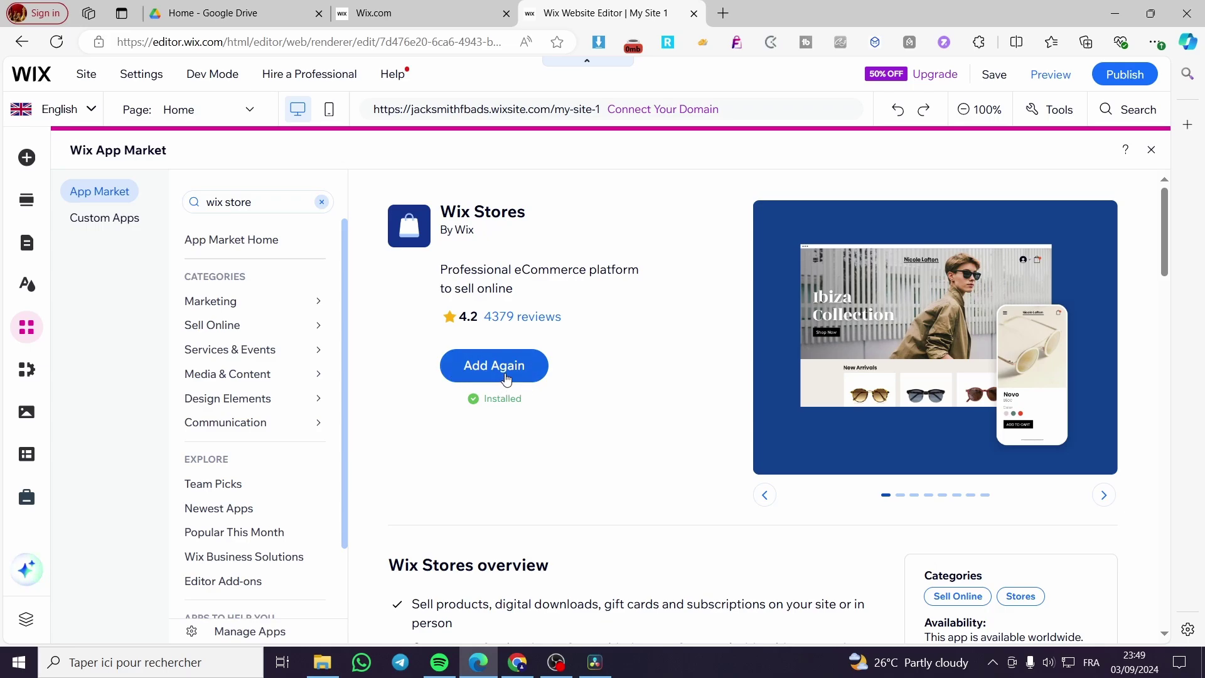
pyautogui.click(1153, 152)
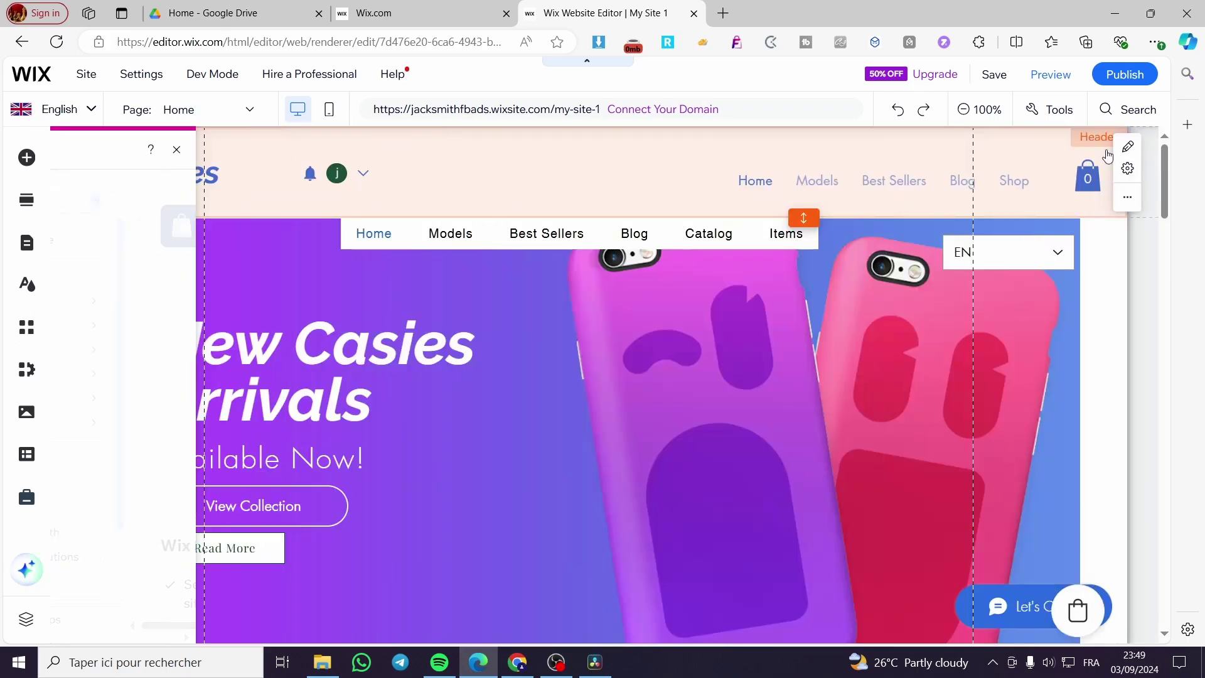
# Show the Product Page from Store Pages, with its 'I'm a product' sample at 85.00
pyautogui.click(37, 255)
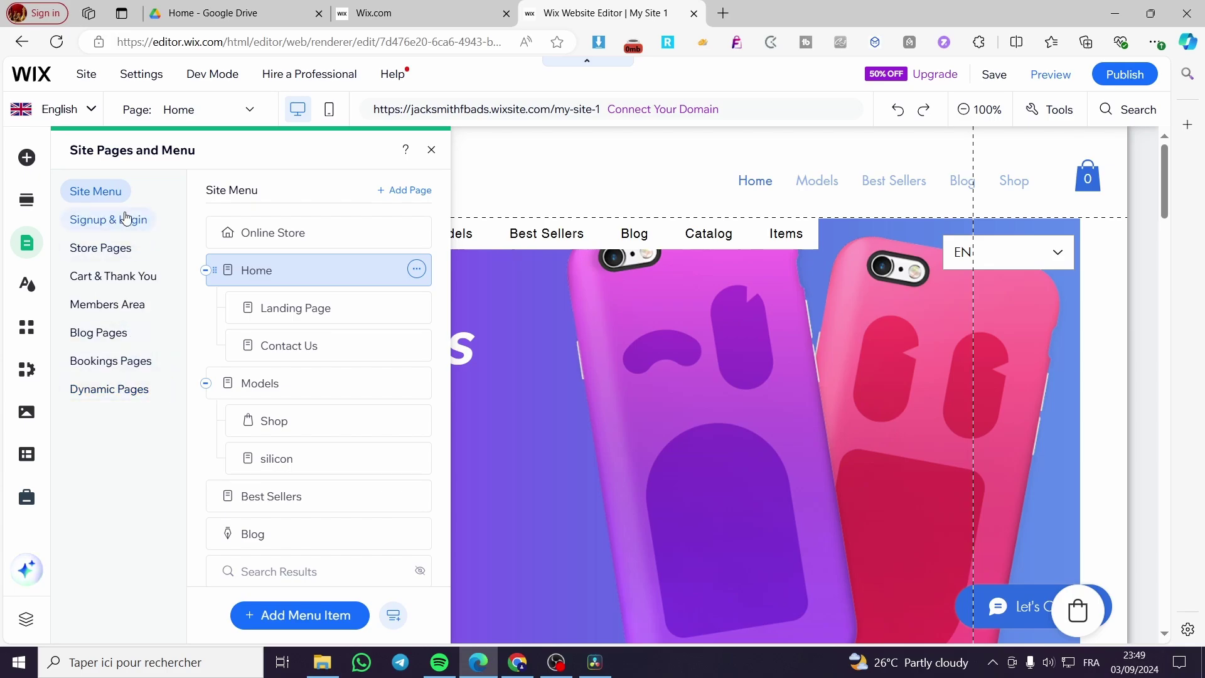
pyautogui.click(101, 249)
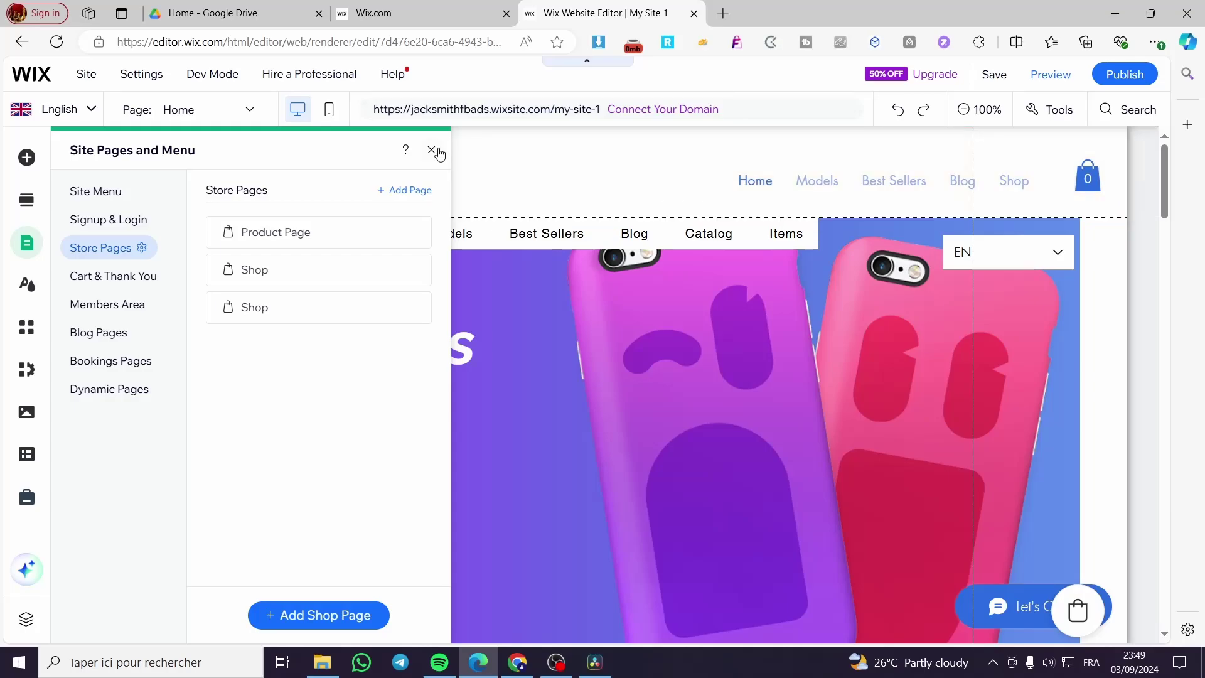
pyautogui.click(273, 241)
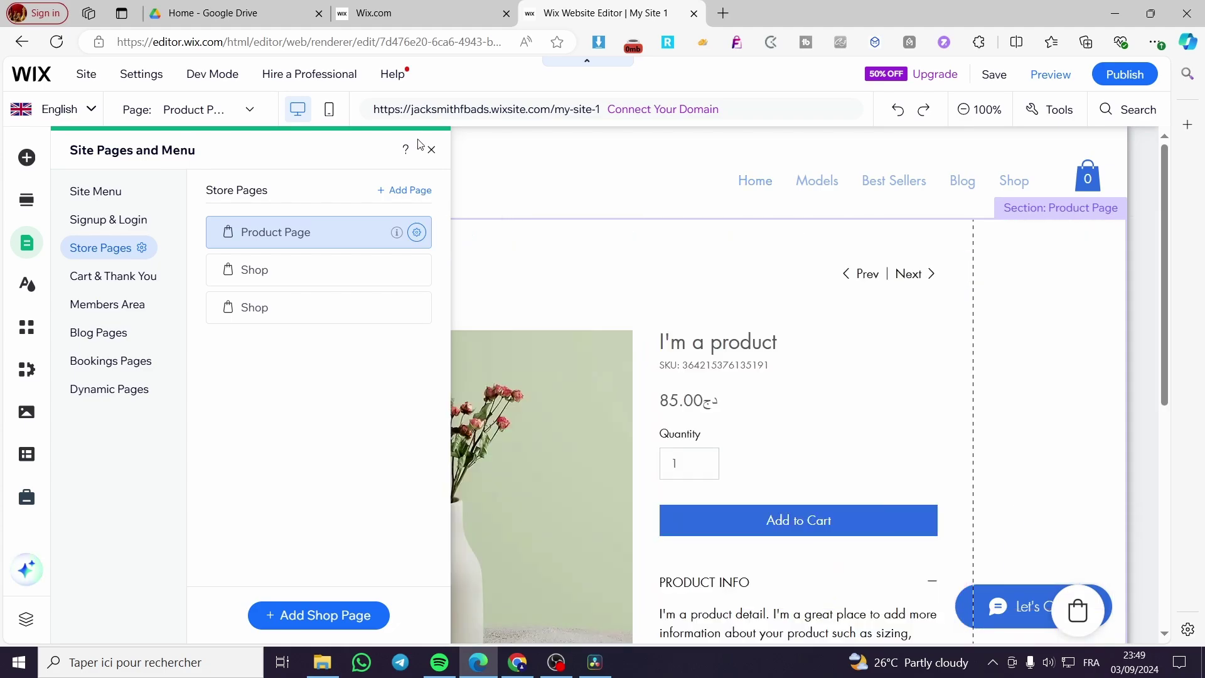
# Select the Product Page element and bring up Manage Products, listing 12 store products
pyautogui.click(431, 148)
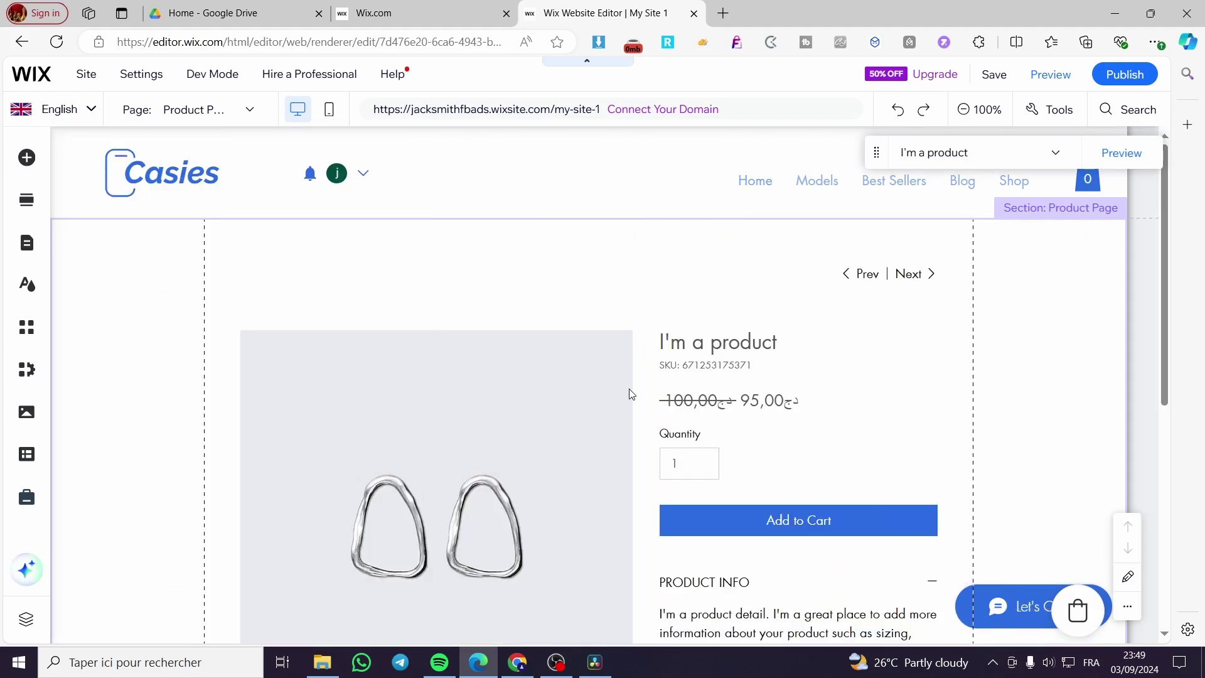
pyautogui.scroll(-7, 640, 378)
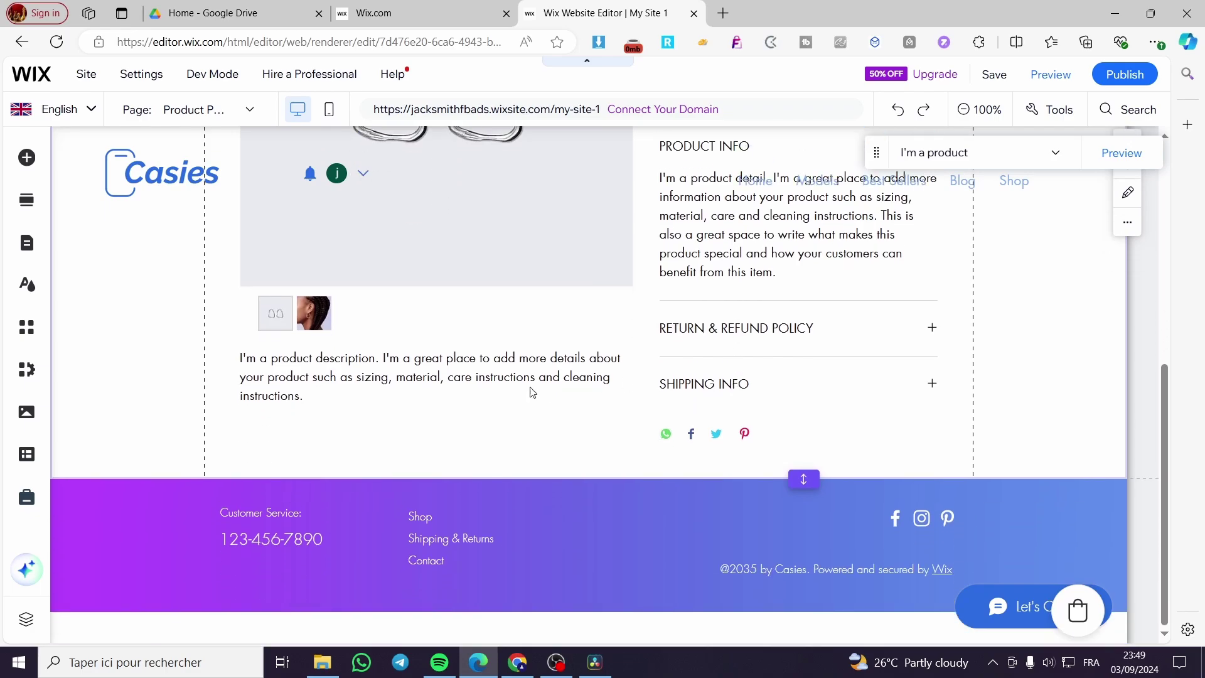
pyautogui.scroll(4, 668, 429)
pyautogui.scroll(3, 667, 429)
pyautogui.scroll(-3, 709, 296)
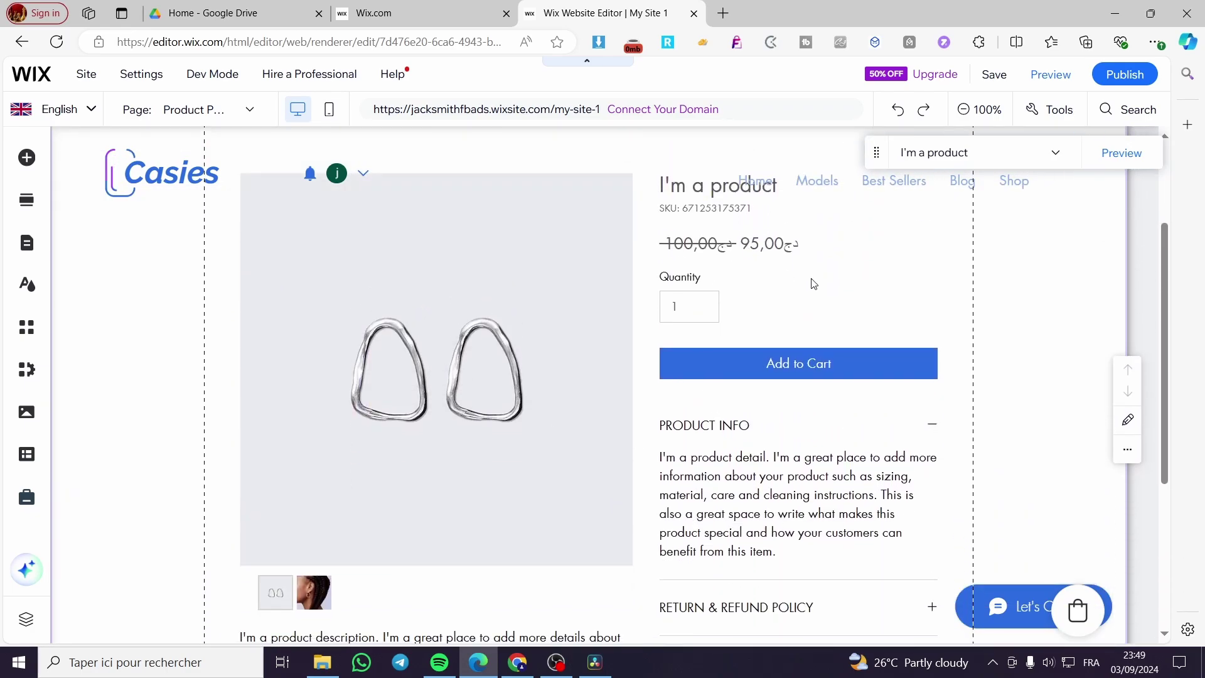
pyautogui.scroll(-1, 760, 291)
pyautogui.scroll(-2, 760, 290)
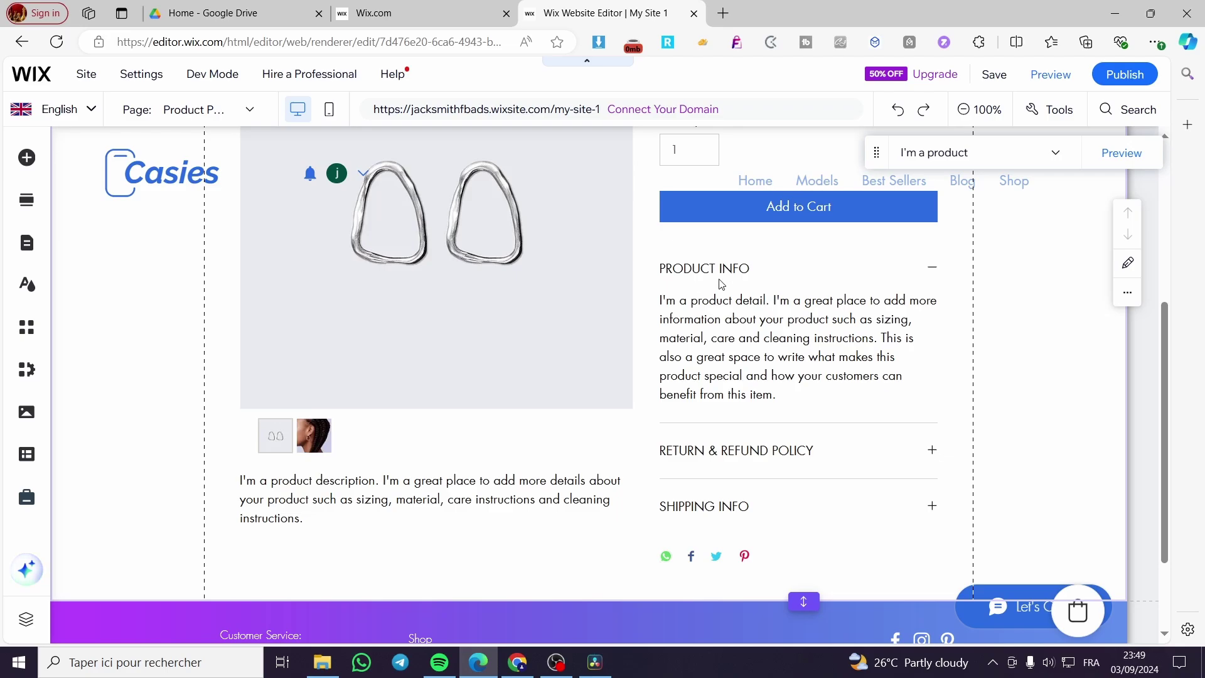
pyautogui.scroll(5, 724, 304)
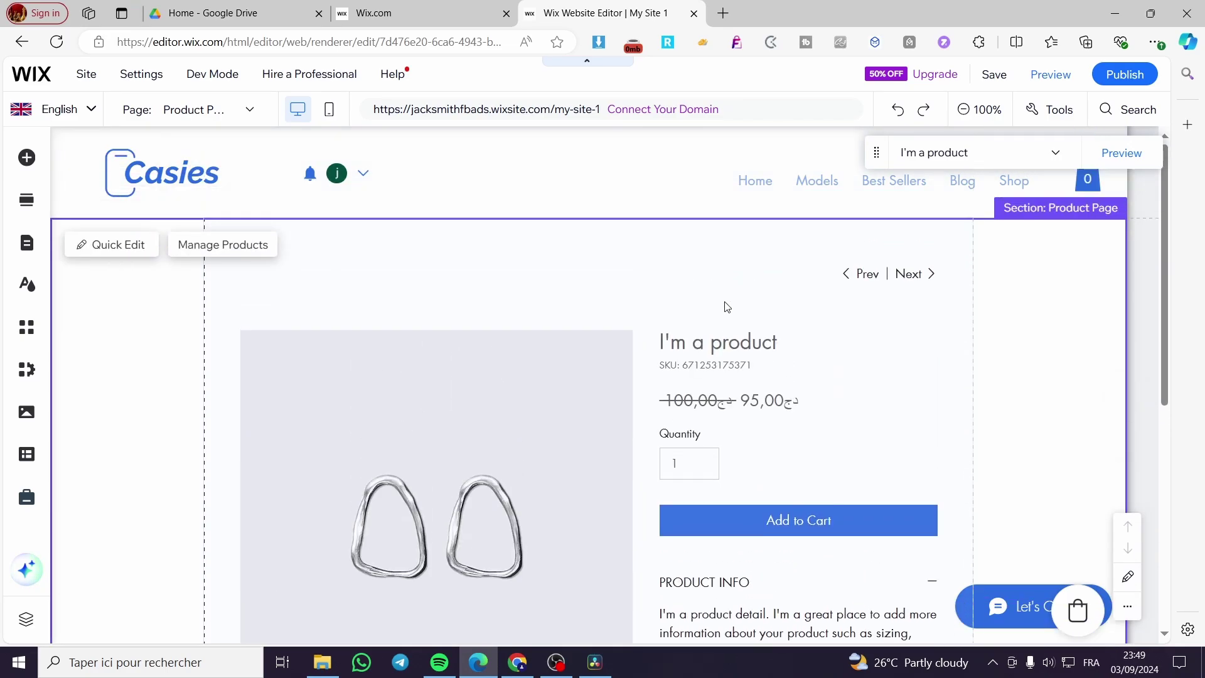
pyautogui.click(408, 253)
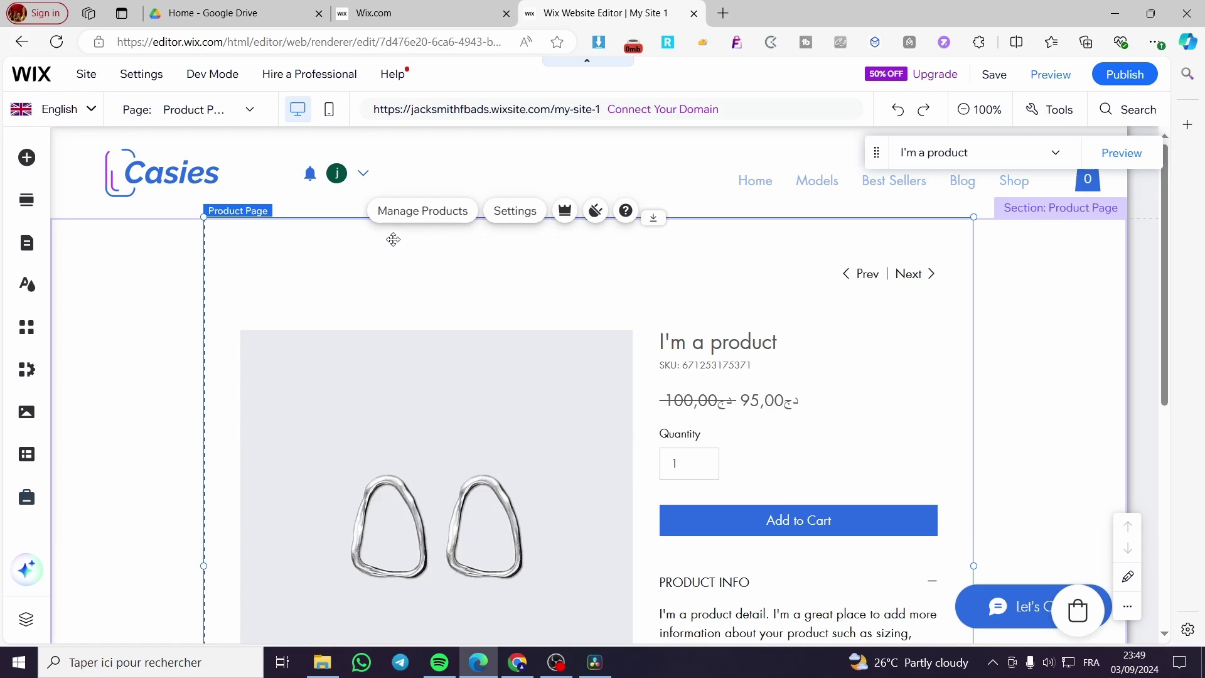
pyautogui.click(432, 216)
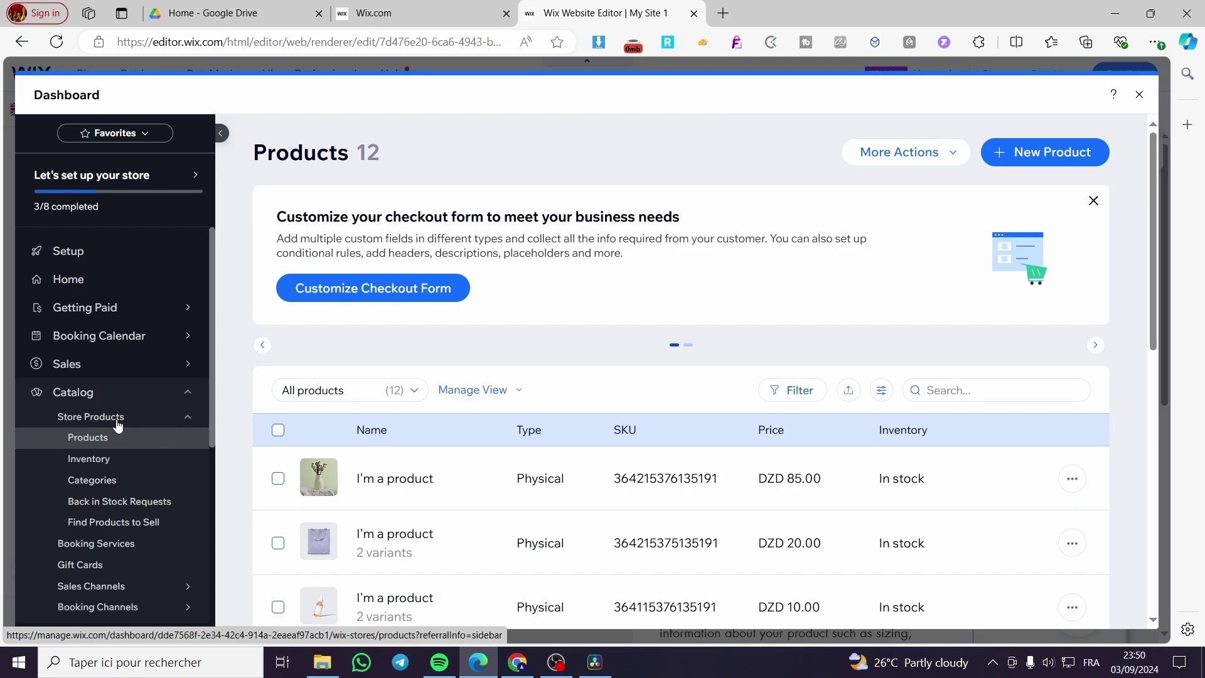
pyautogui.scroll(-2, 115, 424)
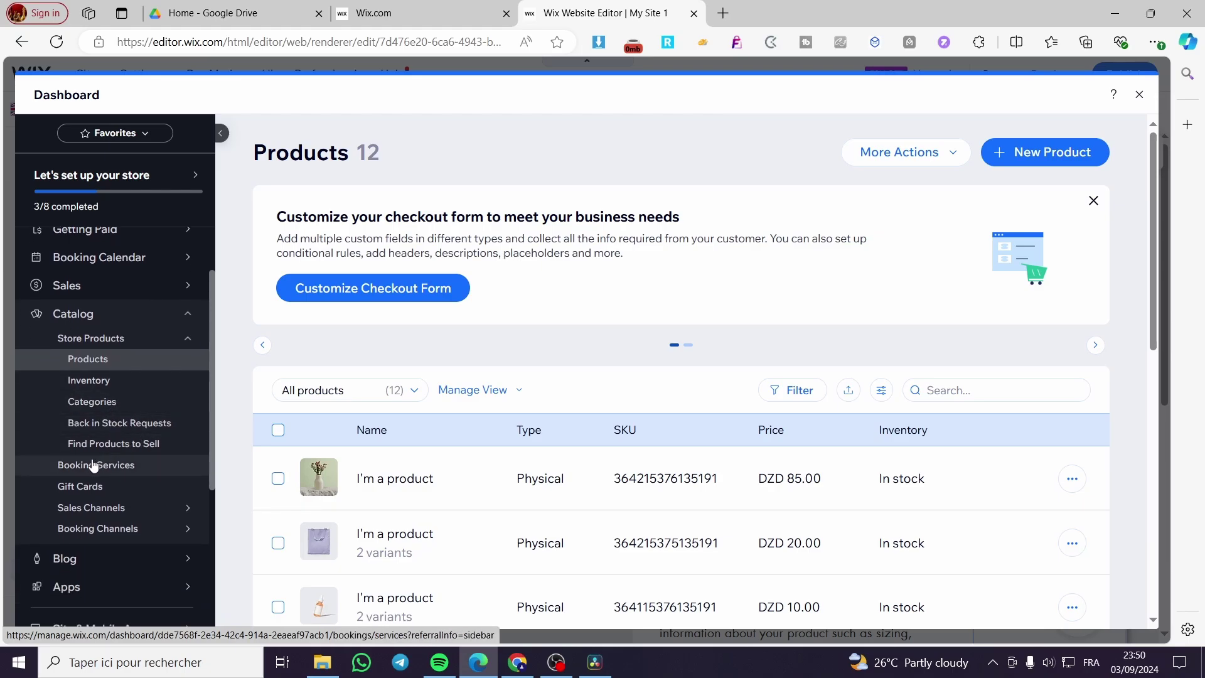
pyautogui.click(188, 317)
pyautogui.click(188, 317)
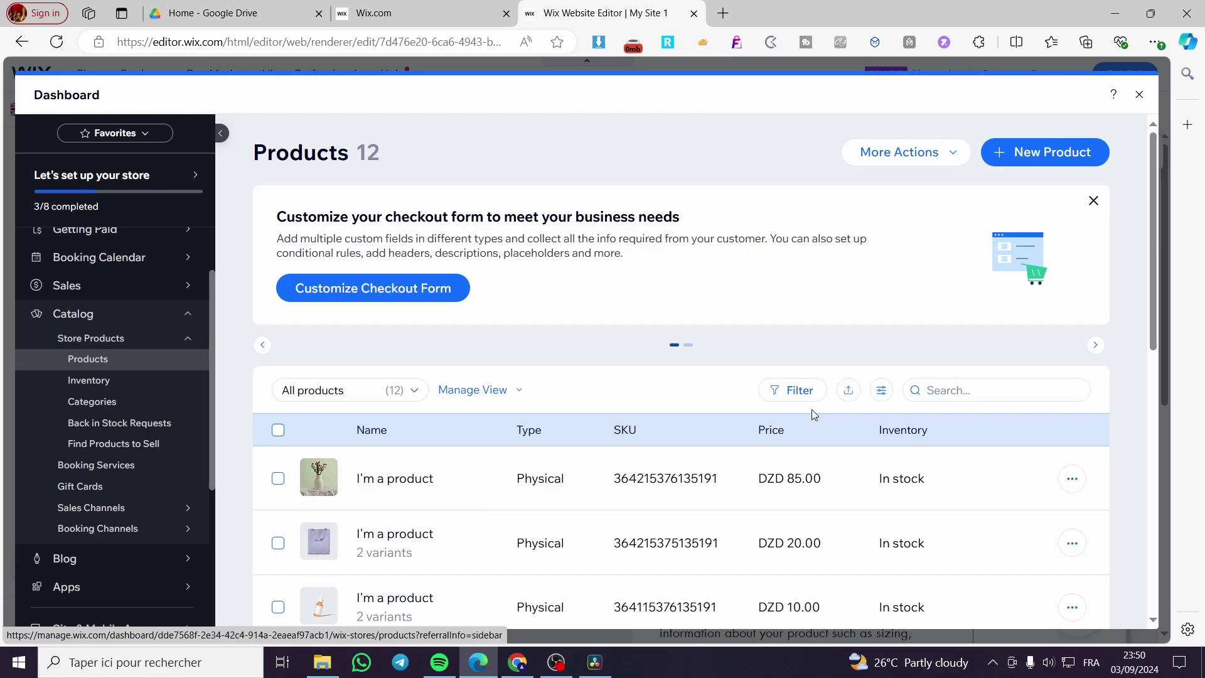
pyautogui.scroll(-4, 793, 446)
pyautogui.scroll(-5, 794, 443)
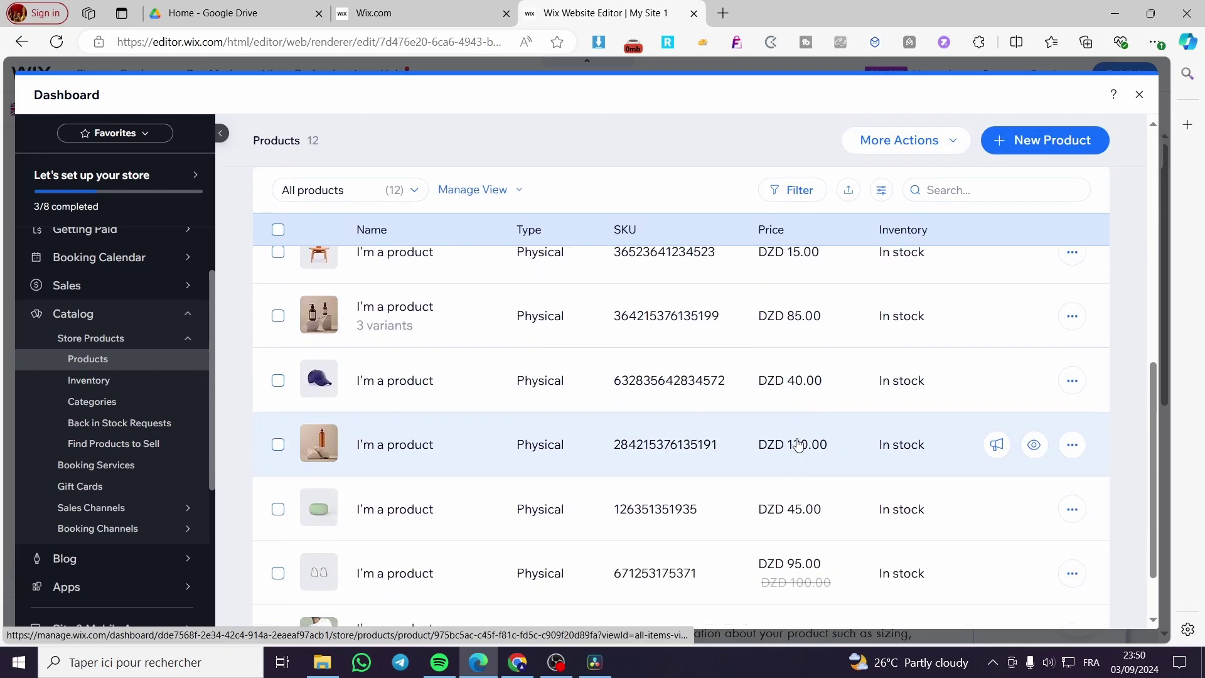
pyautogui.scroll(9, 626, 322)
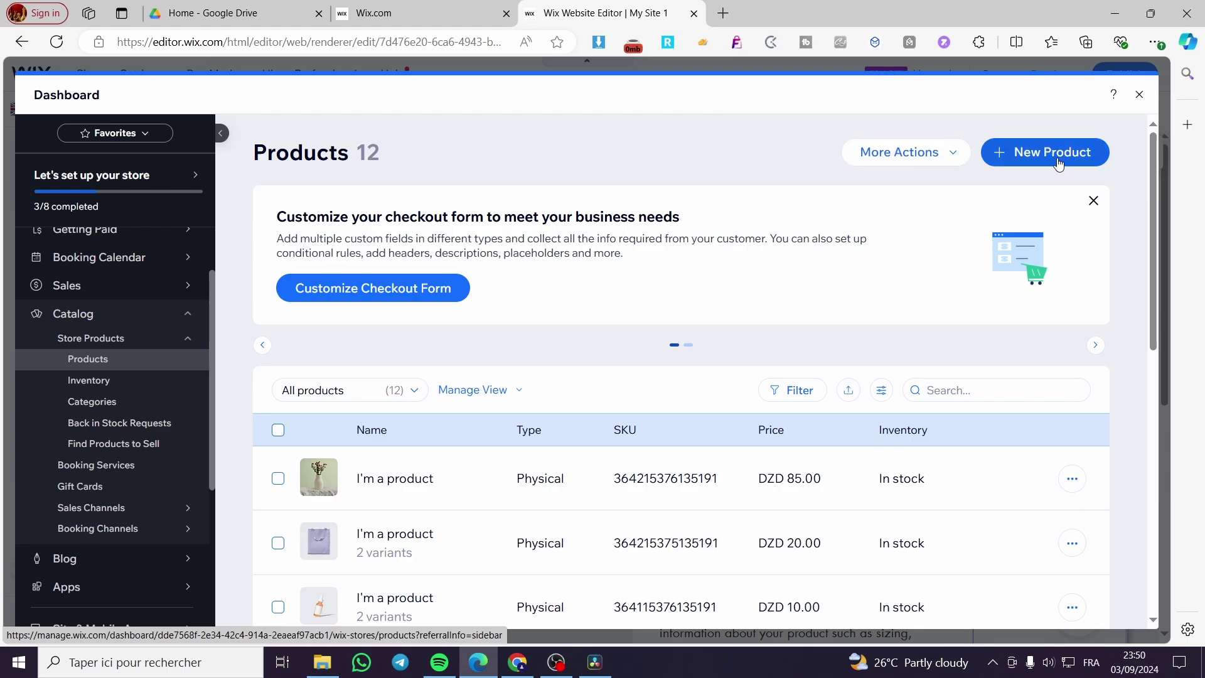
# Check the More Actions export/import options, then start a new Physical product
pyautogui.click(947, 157)
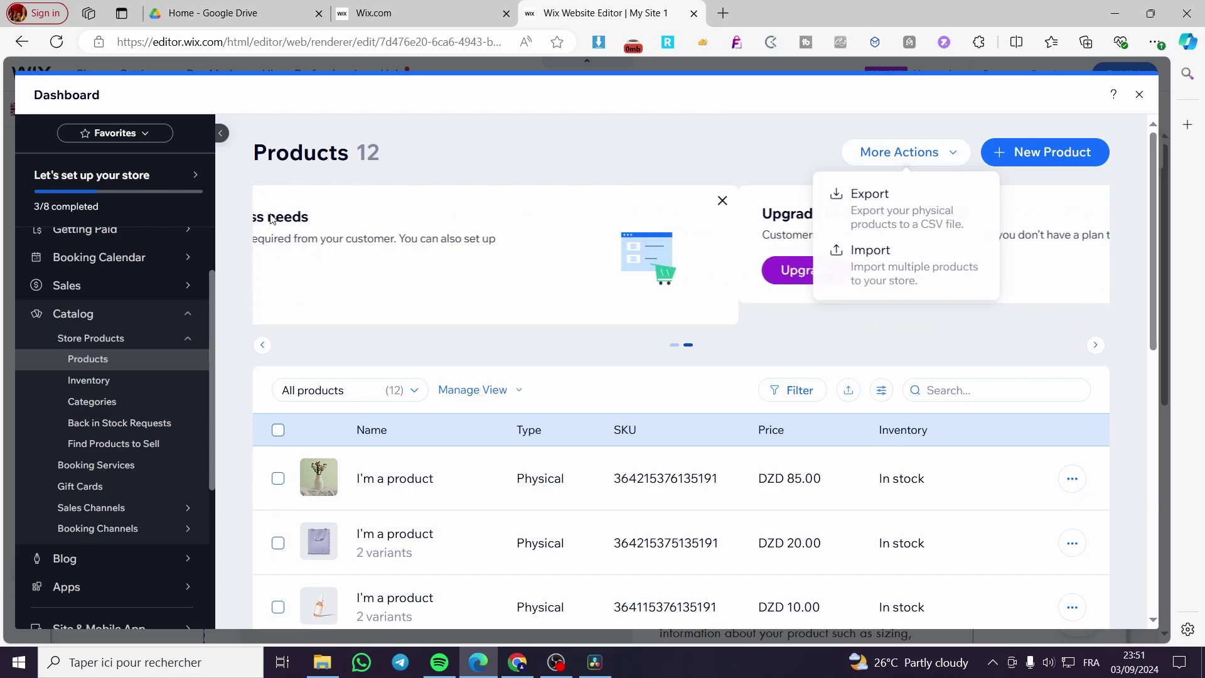
pyautogui.click(448, 233)
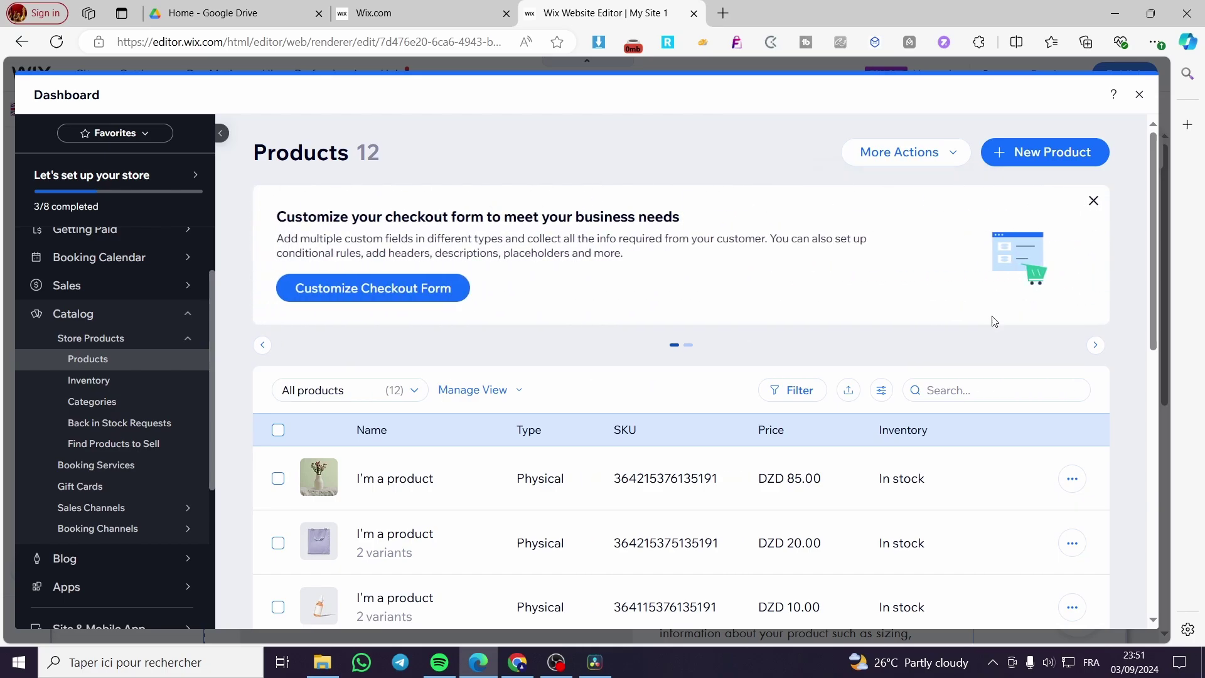
pyautogui.click(952, 152)
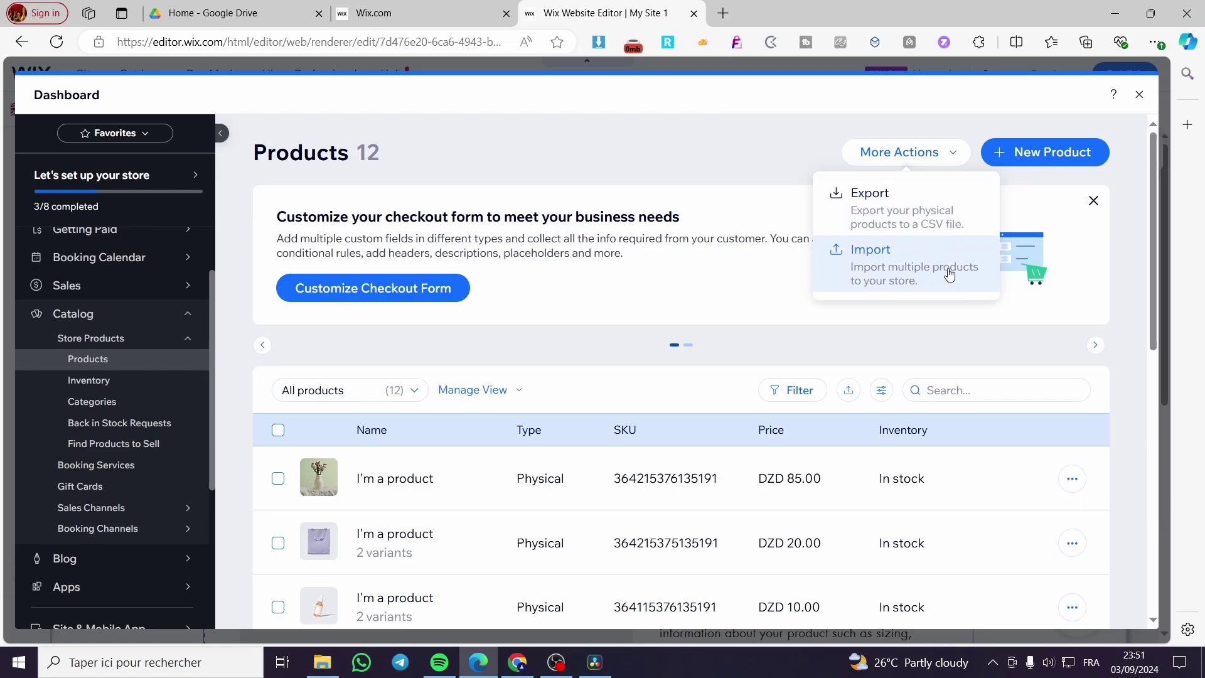
pyautogui.click(1067, 158)
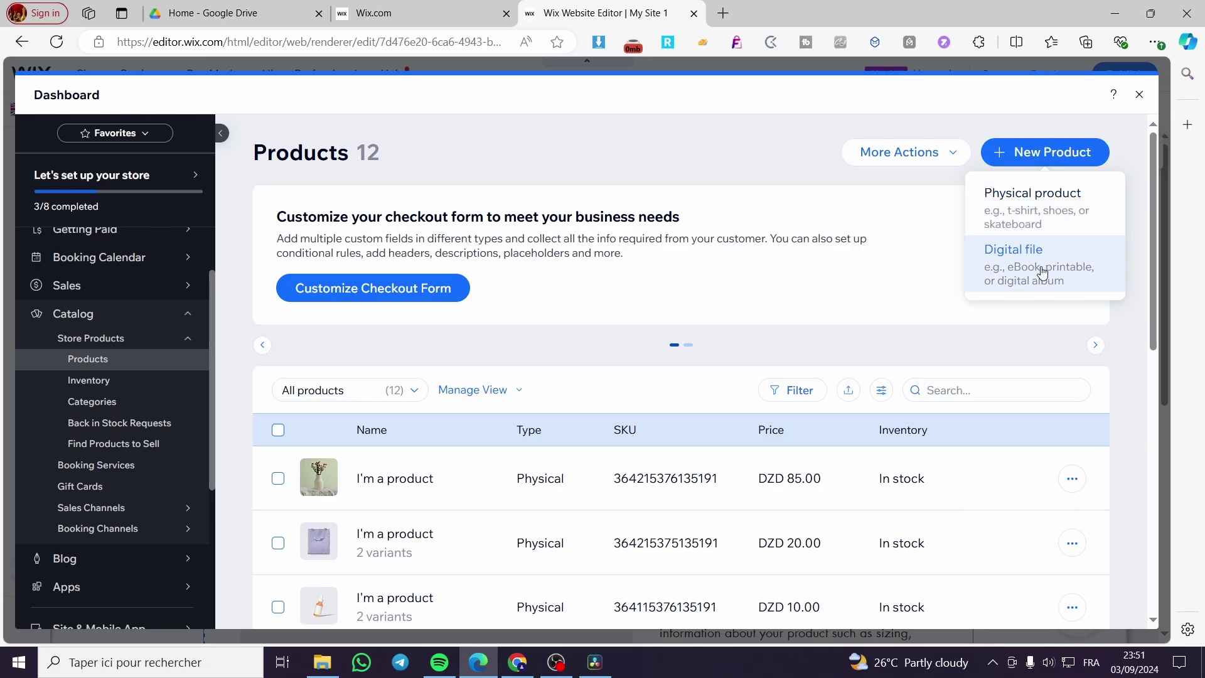
pyautogui.click(1022, 200)
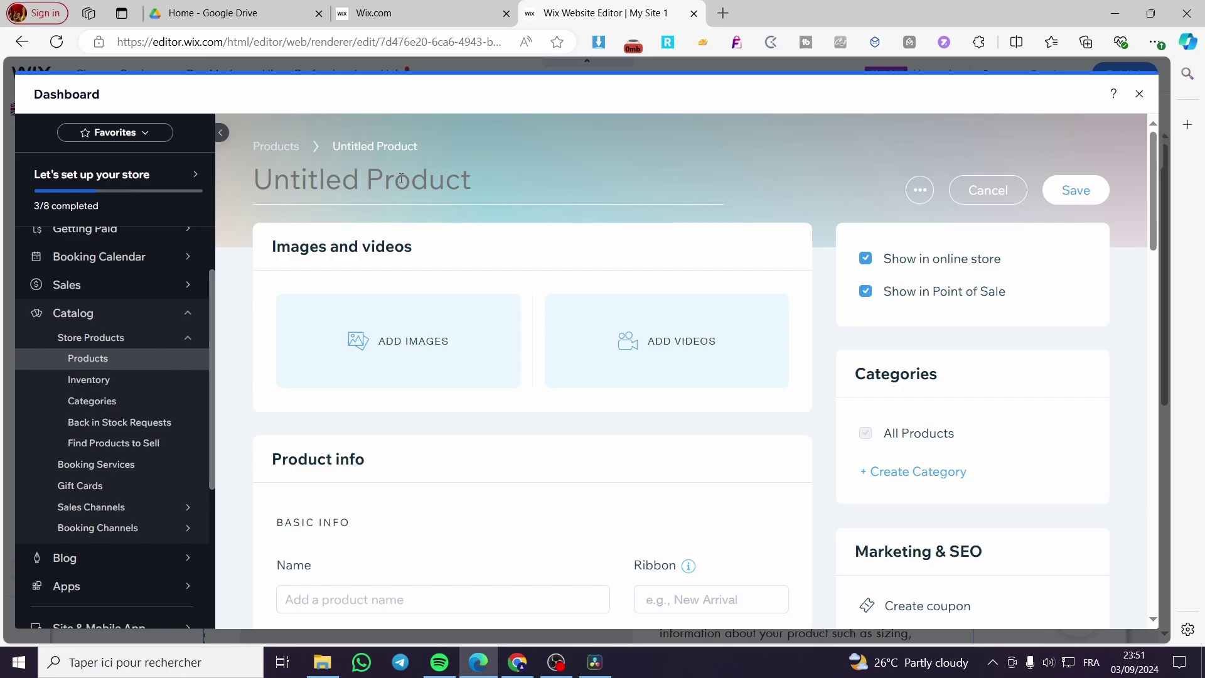
# Title the new product 'Product test'
pyautogui.click(401, 179)
pyautogui.write('Prod')
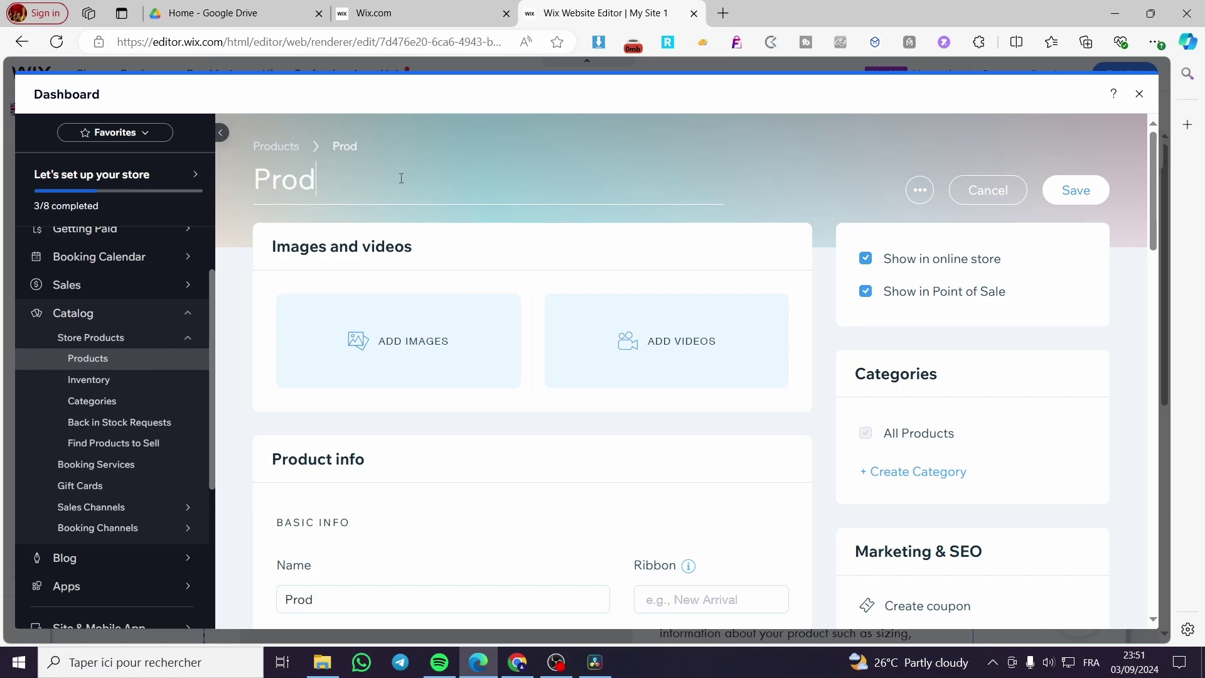
pyautogui.write('uct test')
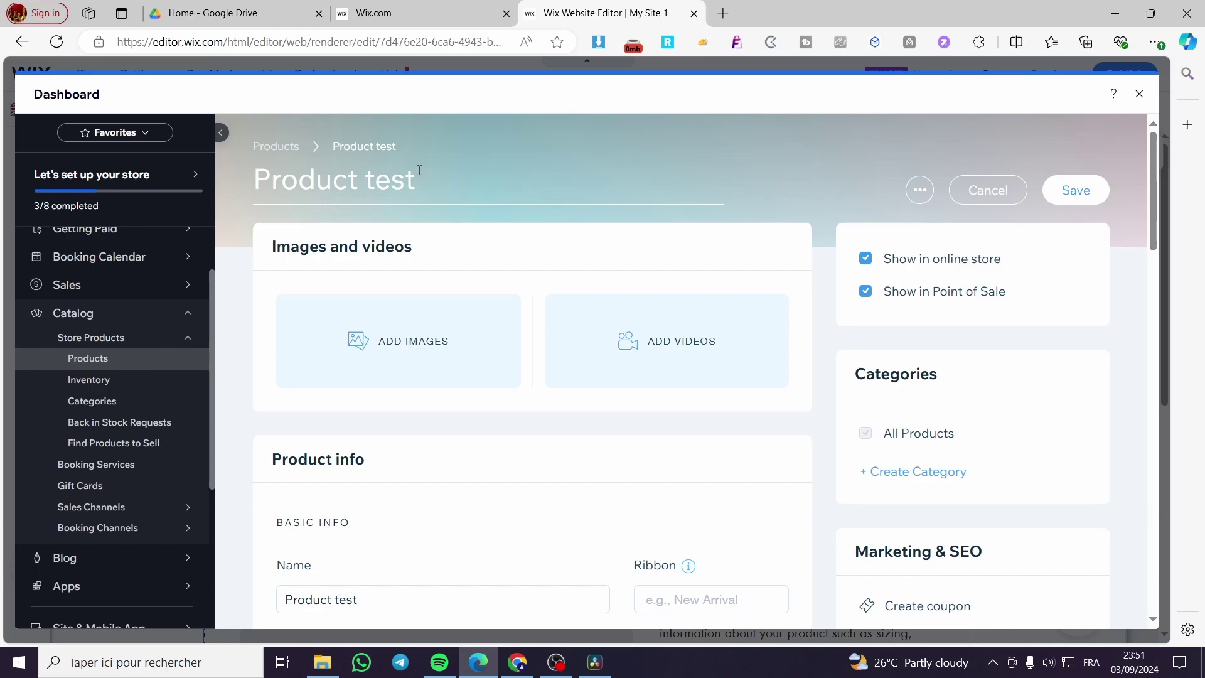
pyautogui.scroll(-1, 344, 257)
pyautogui.scroll(1, 351, 282)
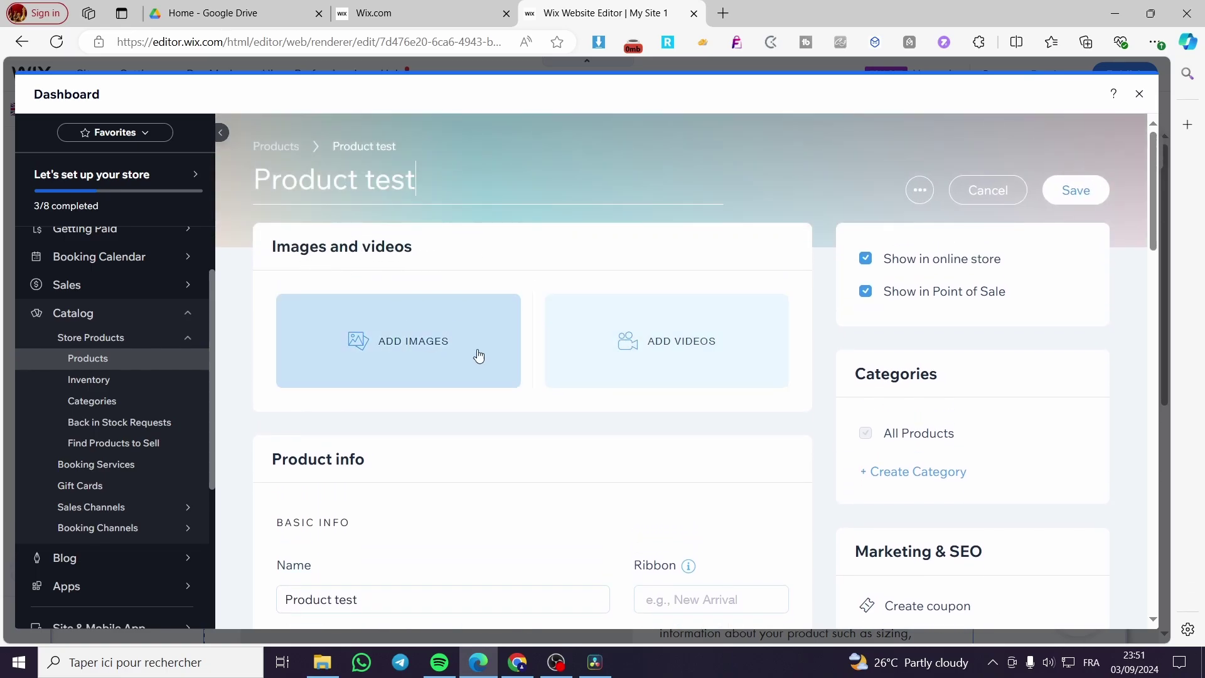
pyautogui.click(381, 333)
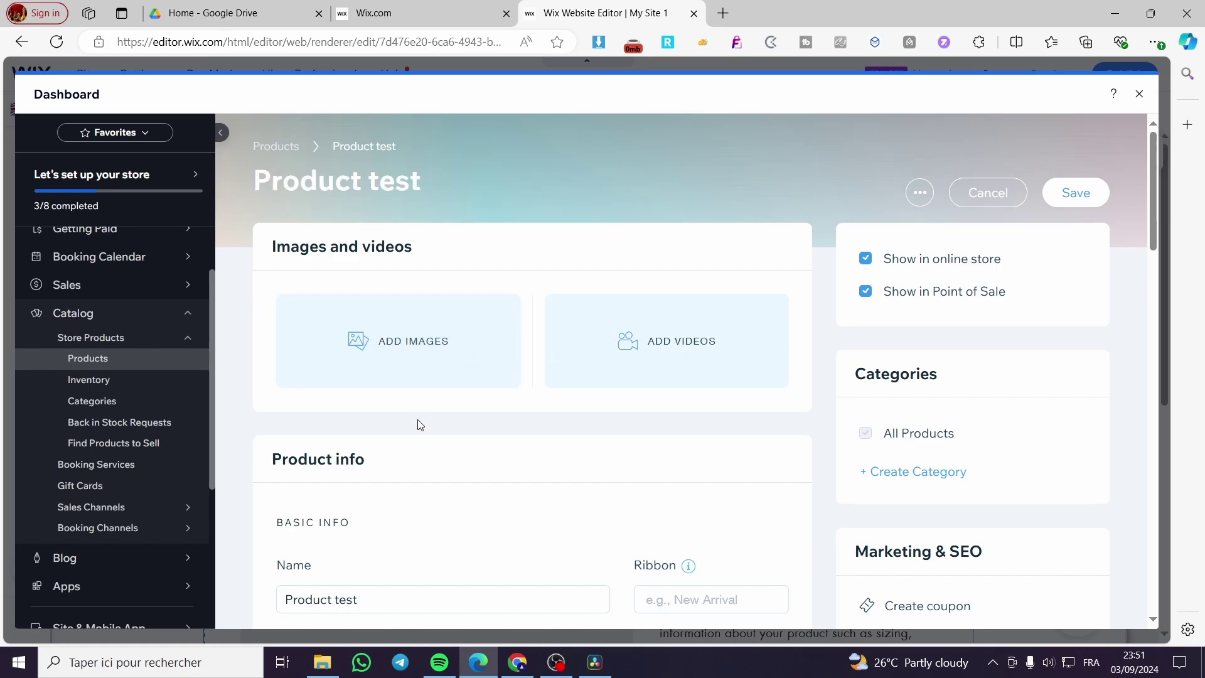
# Add the Site Files photo of the man in white as the product image
pyautogui.click(350, 370)
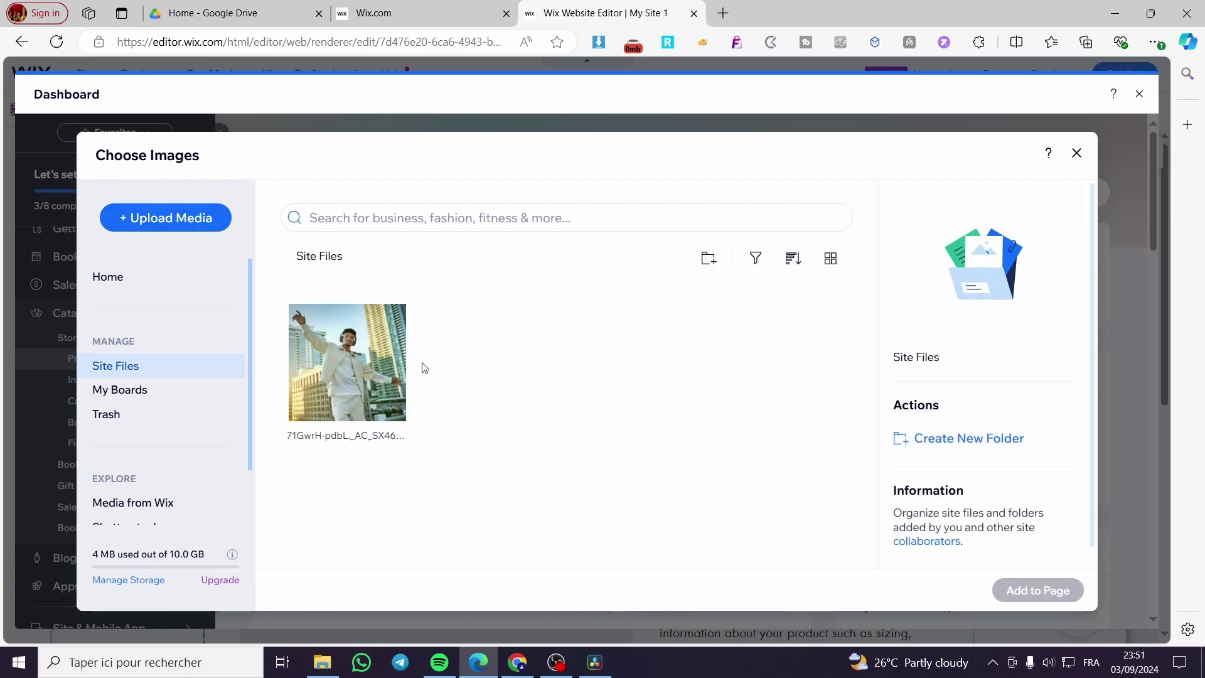
pyautogui.click(394, 378)
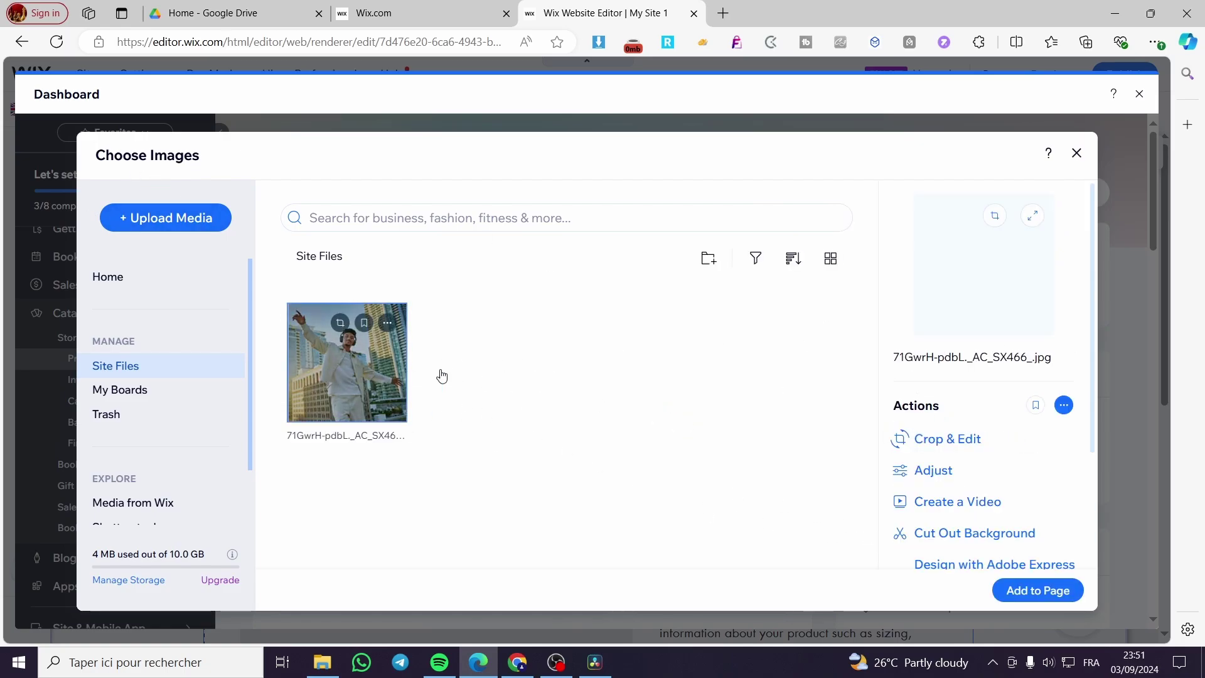
pyautogui.click(1033, 591)
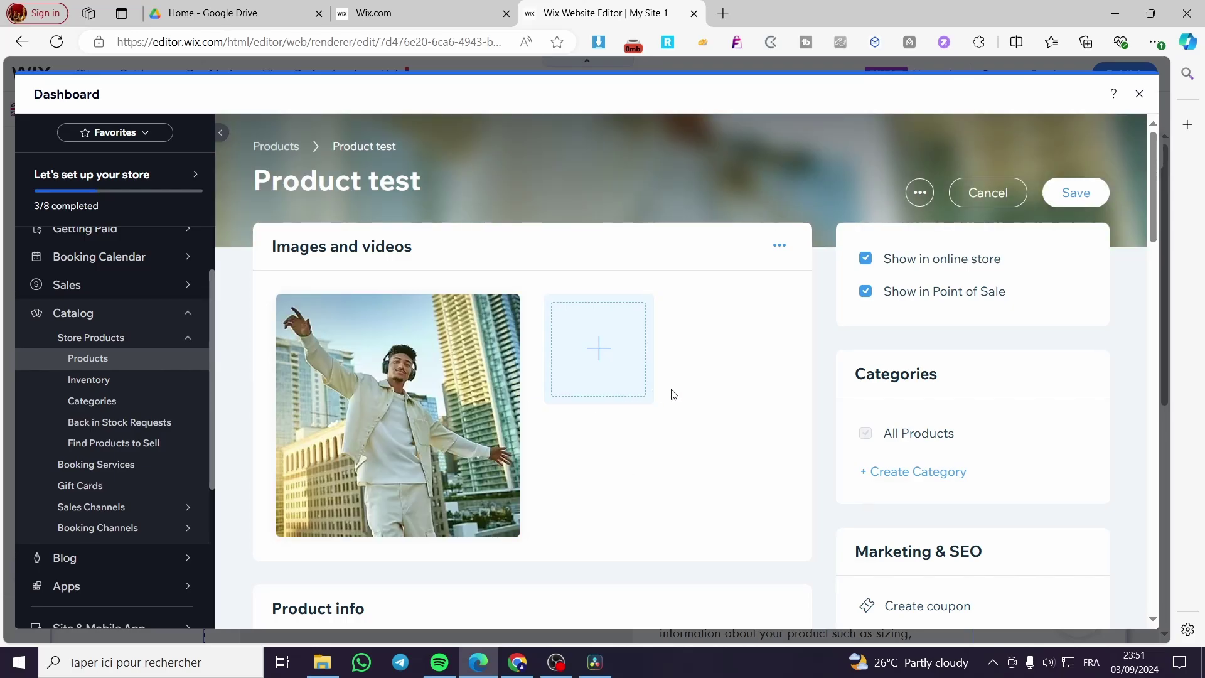
# Copy the product name 'Product test' into the Description box
pyautogui.scroll(-1, 663, 391)
pyautogui.scroll(-4, 663, 390)
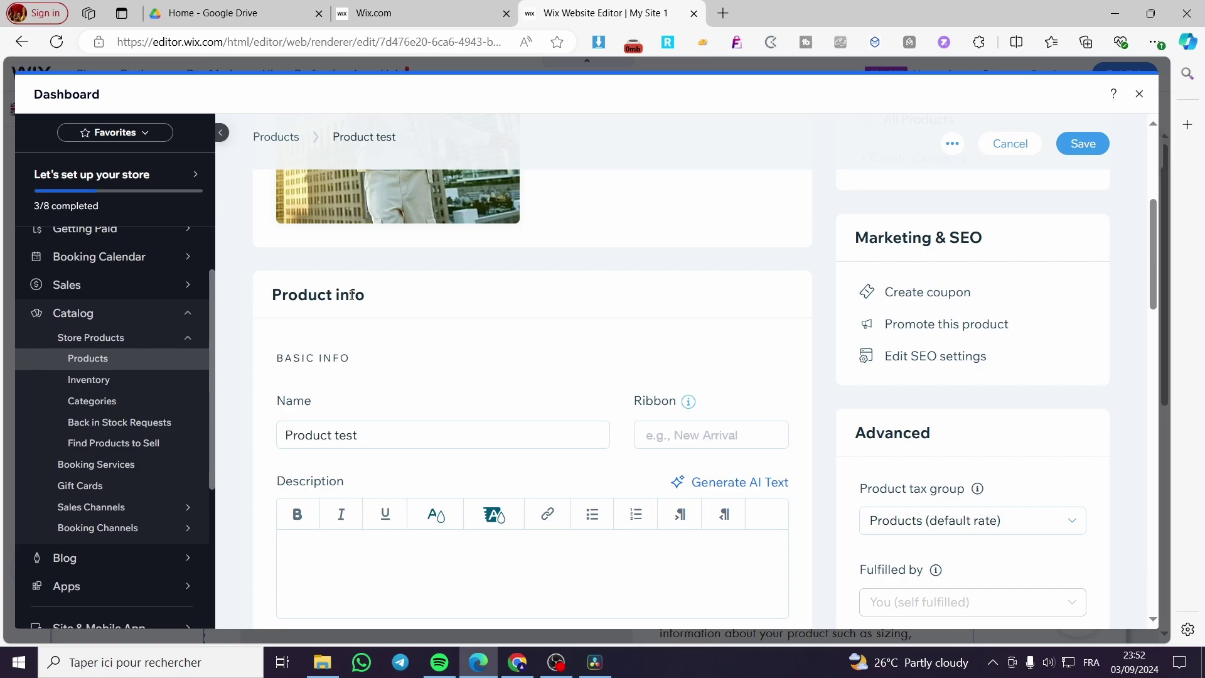
pyautogui.scroll(-1, 351, 294)
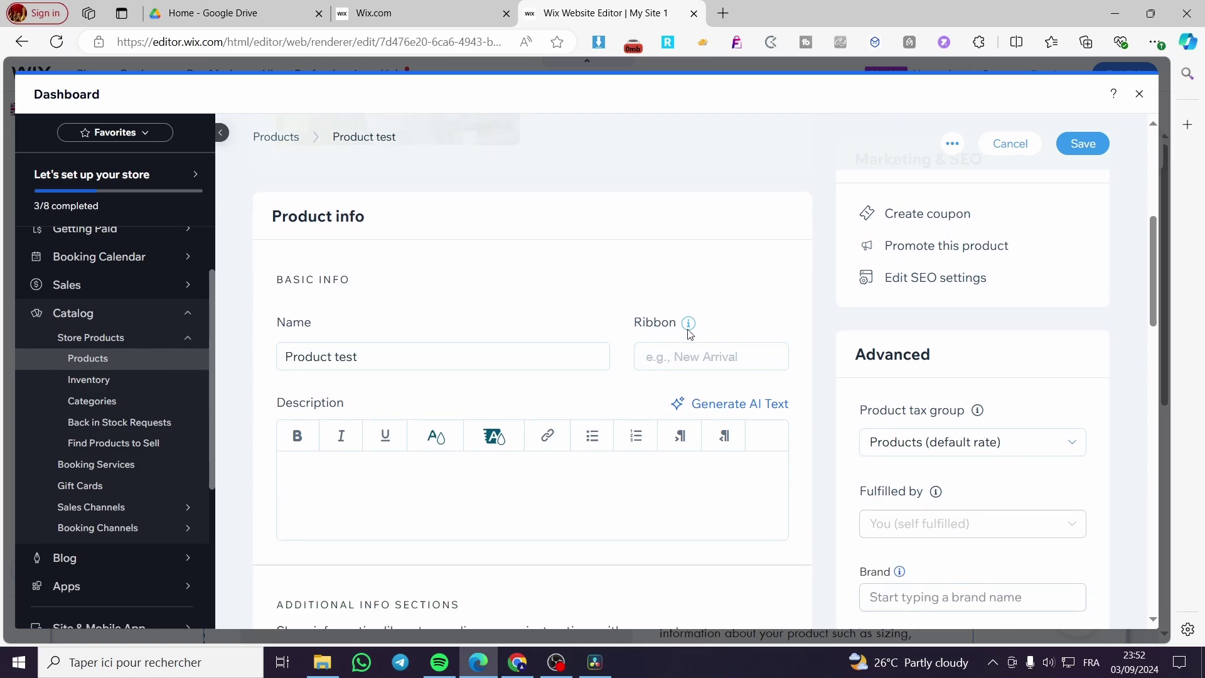
pyautogui.scroll(-1, 411, 422)
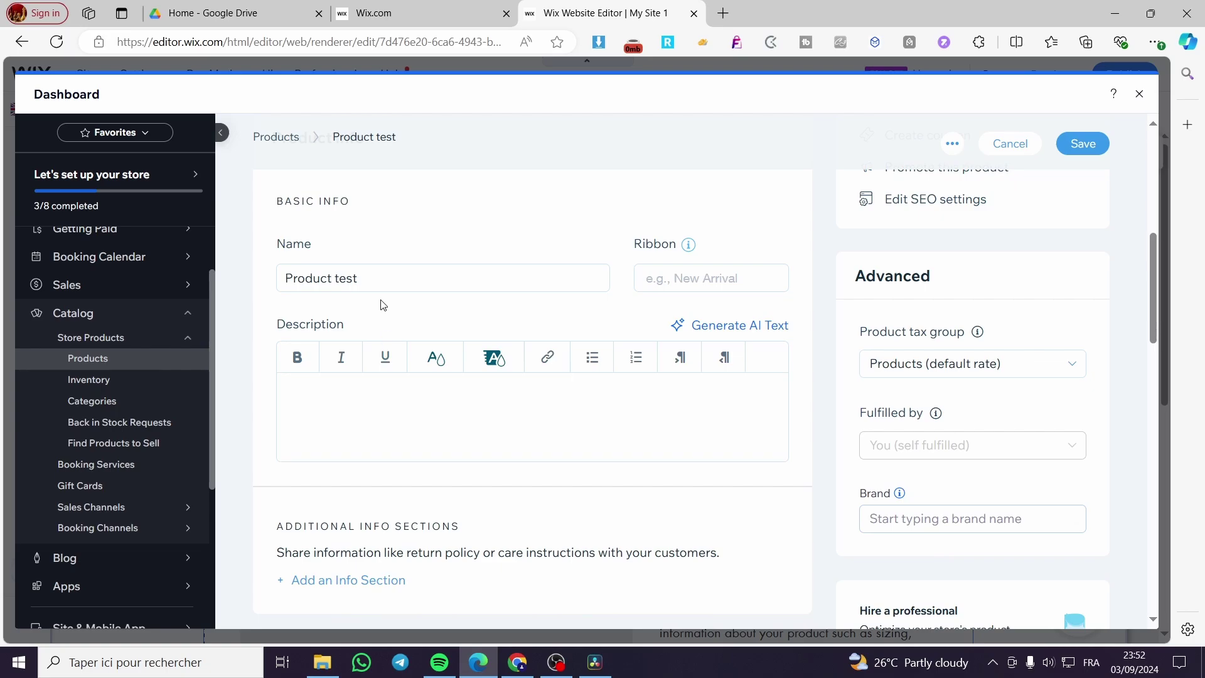
pyautogui.moveTo(389, 280); pyautogui.dragTo(271, 281)
pyautogui.hotkey('ctrl', 'c')
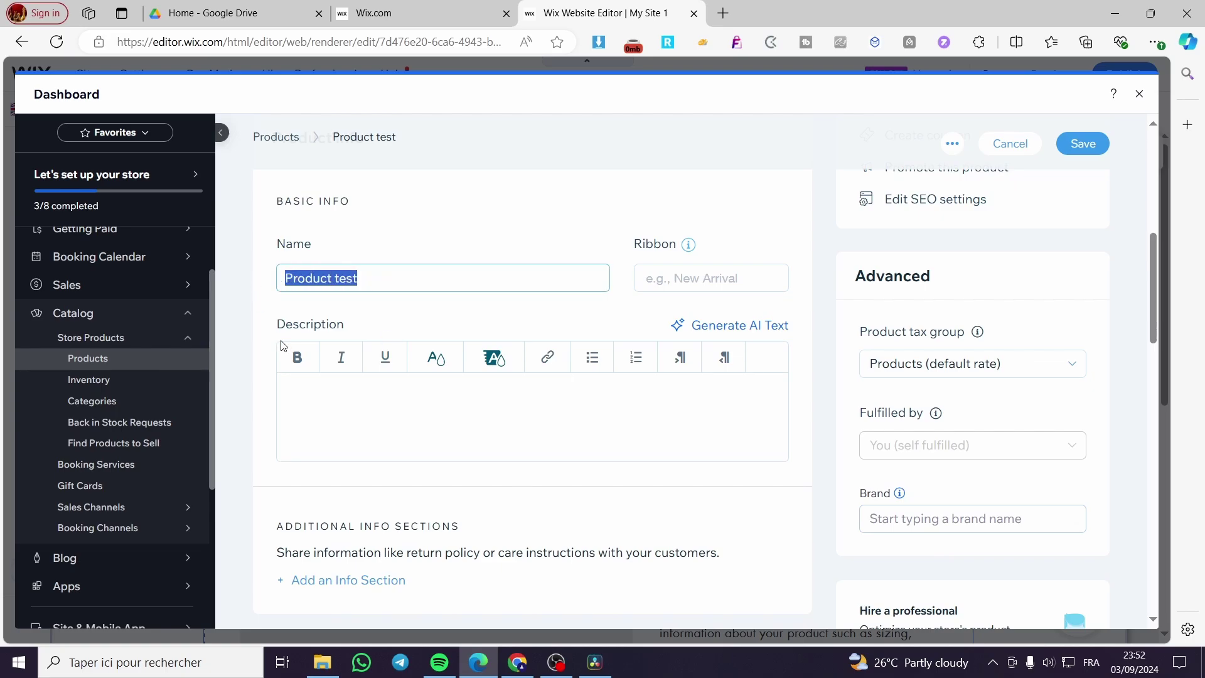
pyautogui.click(347, 437)
pyautogui.hotkey('ctrl', 'v')
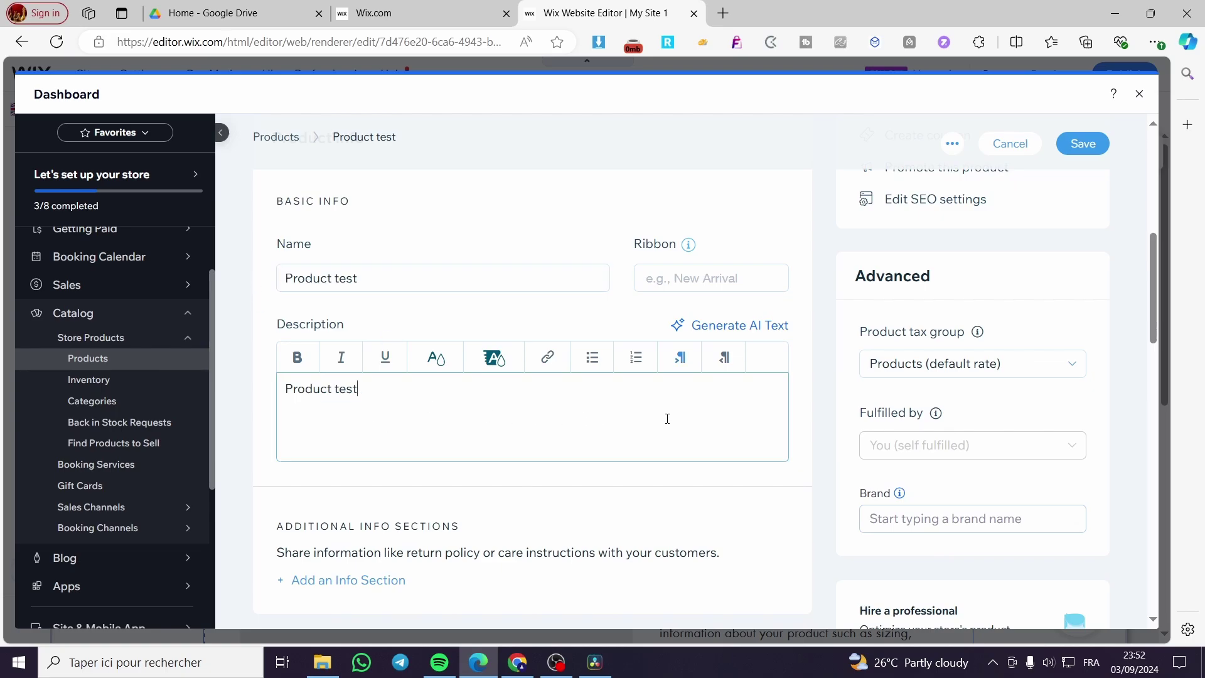
# Try Generate AI Text, then discard the draft and reopen the Products list
pyautogui.rightClick(729, 338)
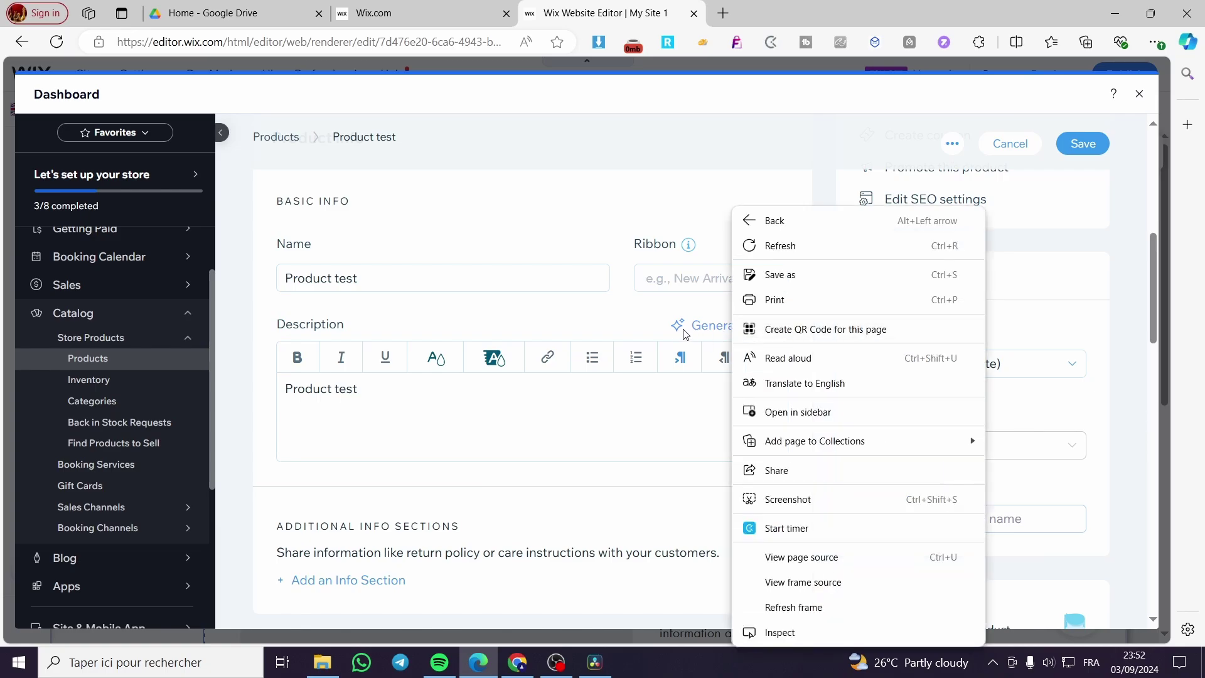
pyautogui.click(685, 332)
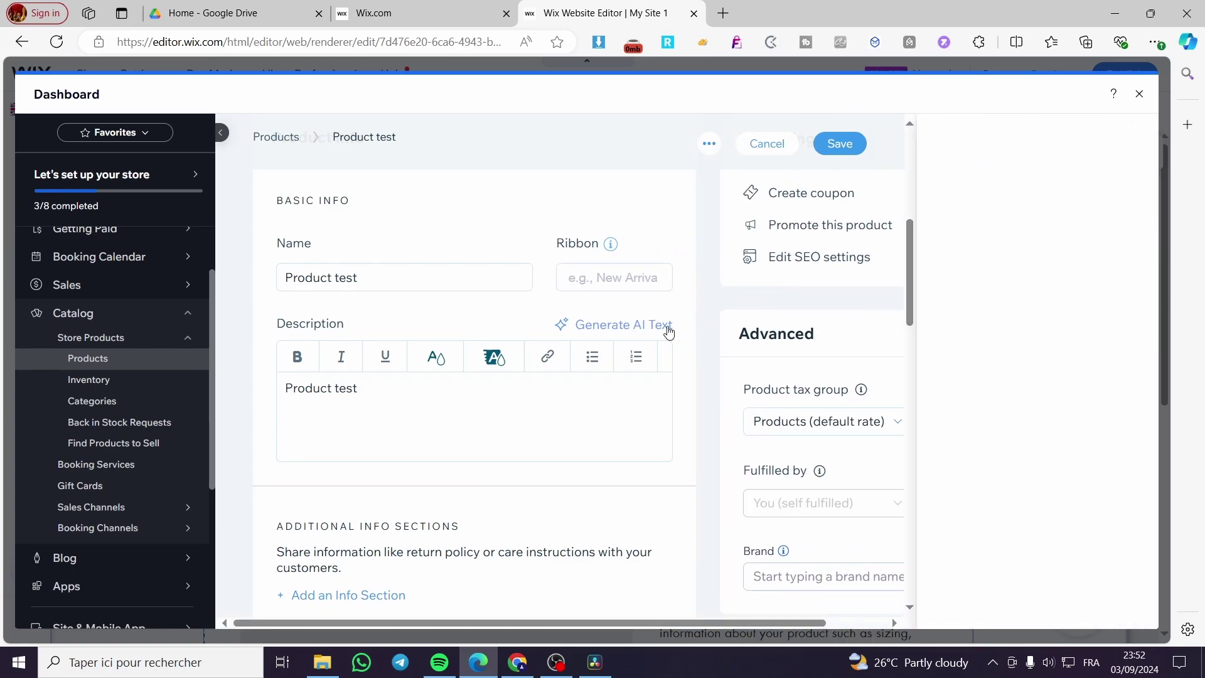
pyautogui.click(1139, 93)
pyautogui.click(431, 214)
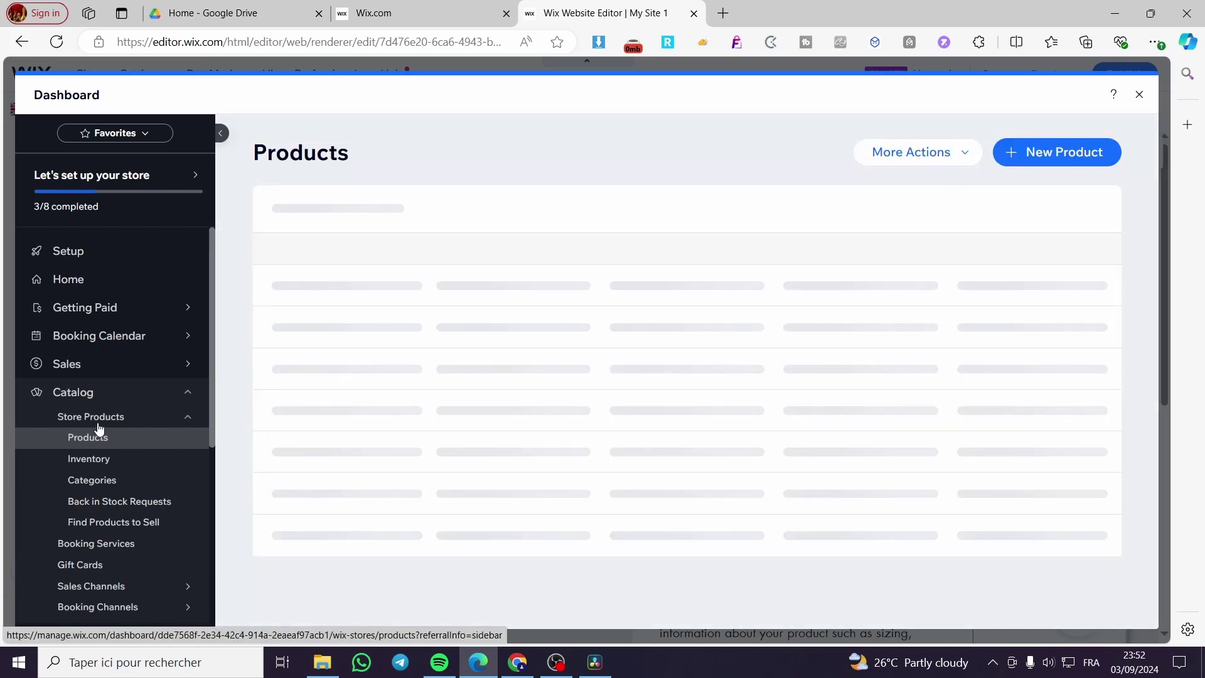
# Start a new physical product and name it 'test'
pyautogui.click(1049, 153)
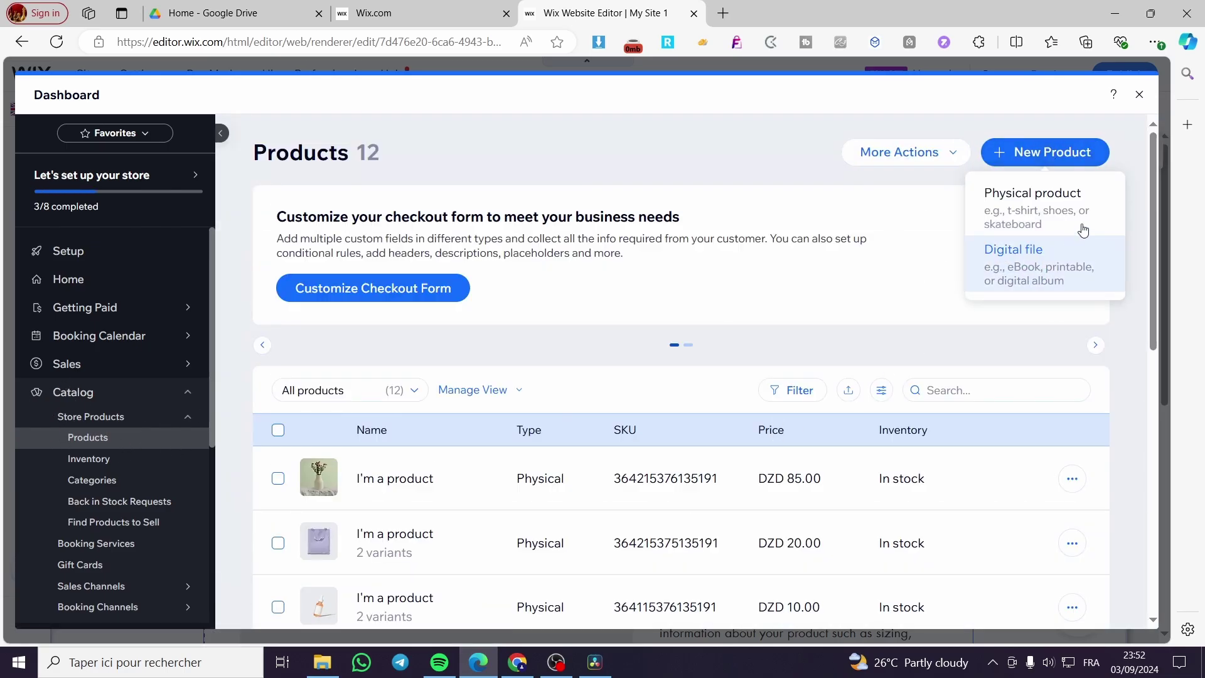
pyautogui.click(1033, 194)
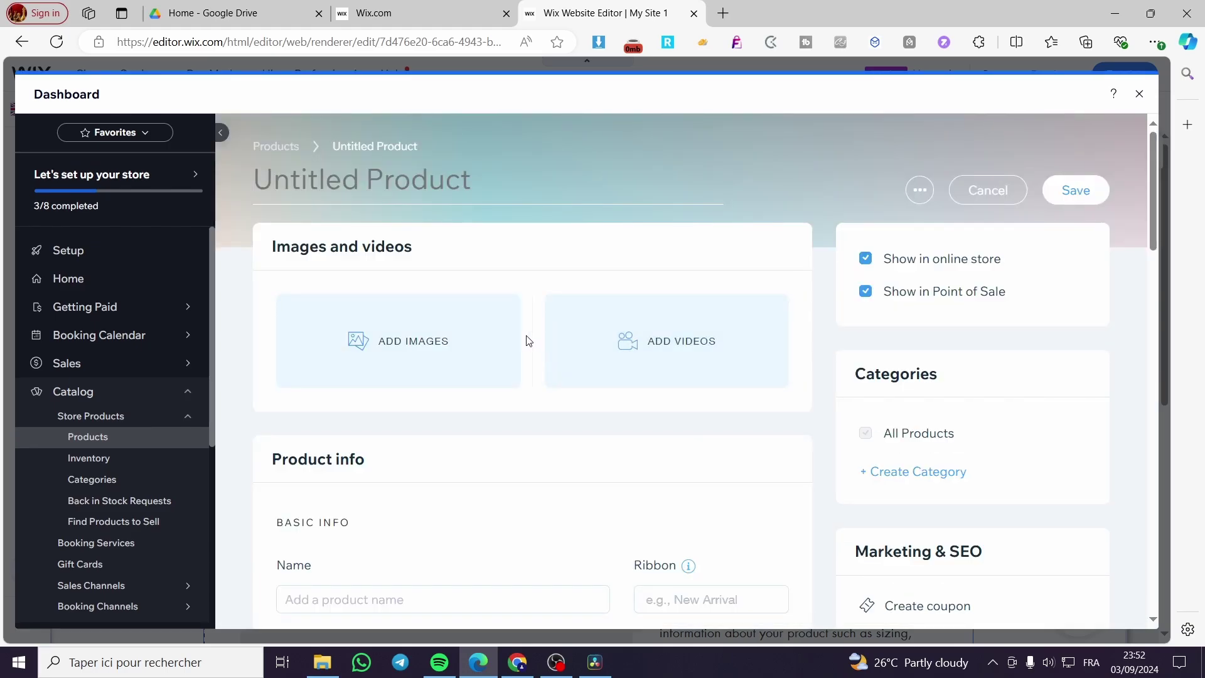
pyautogui.scroll(-5, 462, 341)
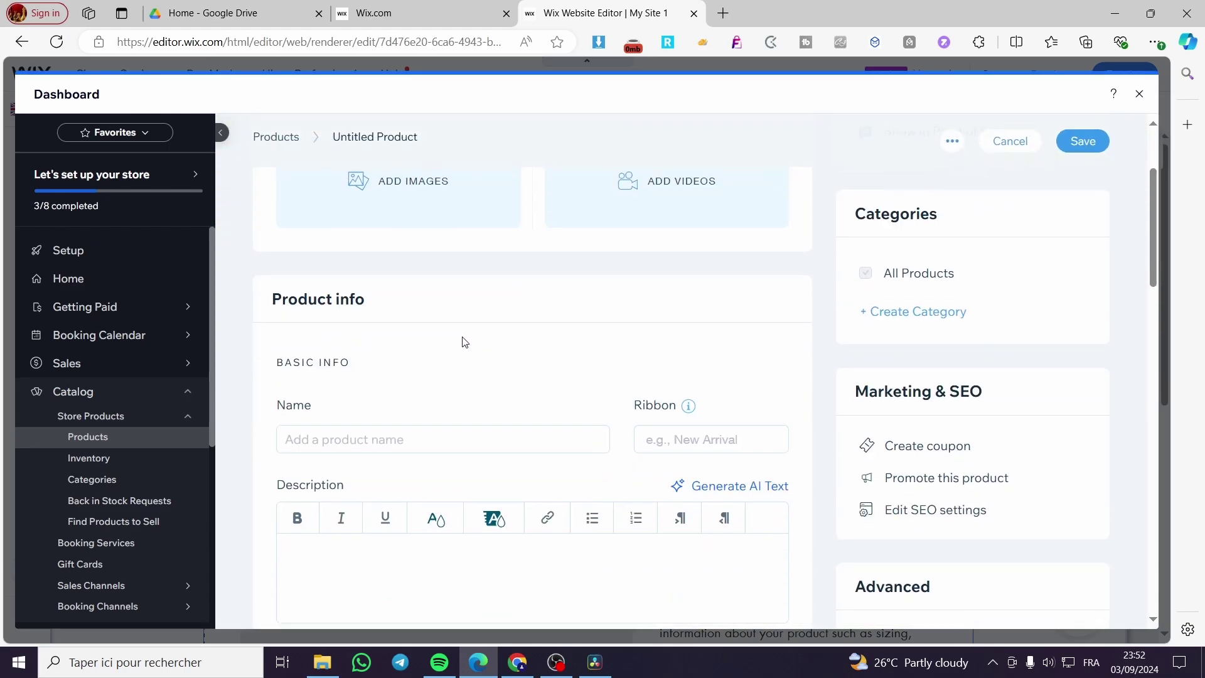
pyautogui.click(454, 207)
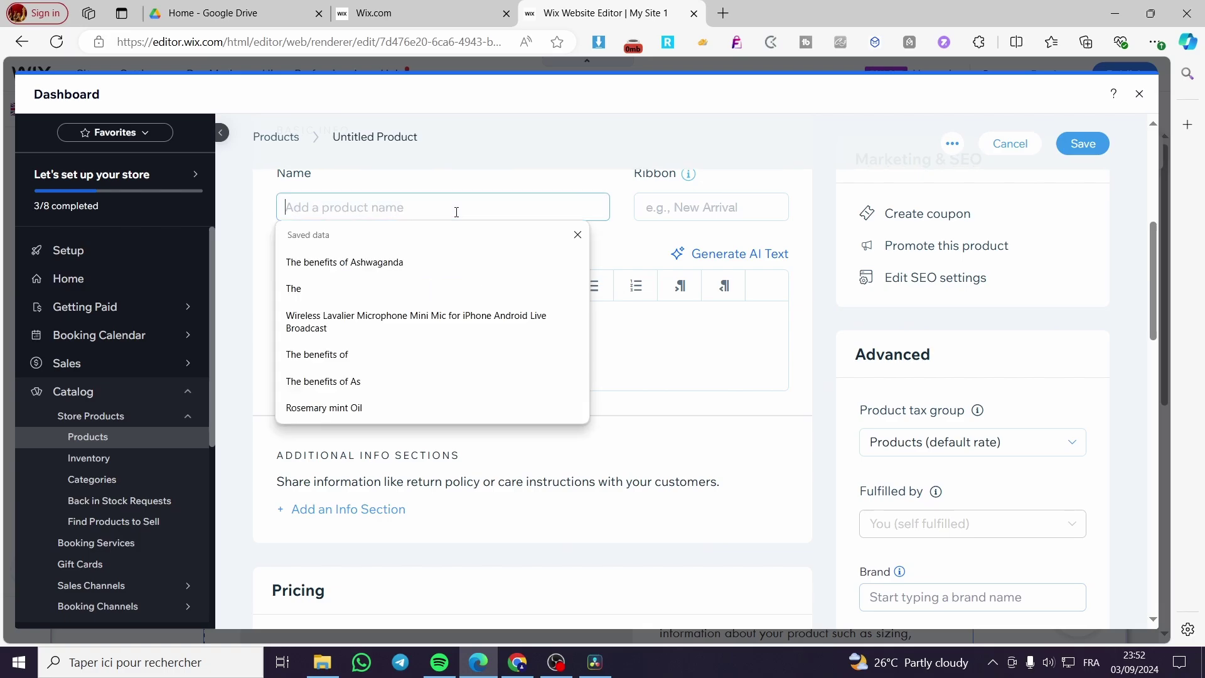
pyautogui.write('test')
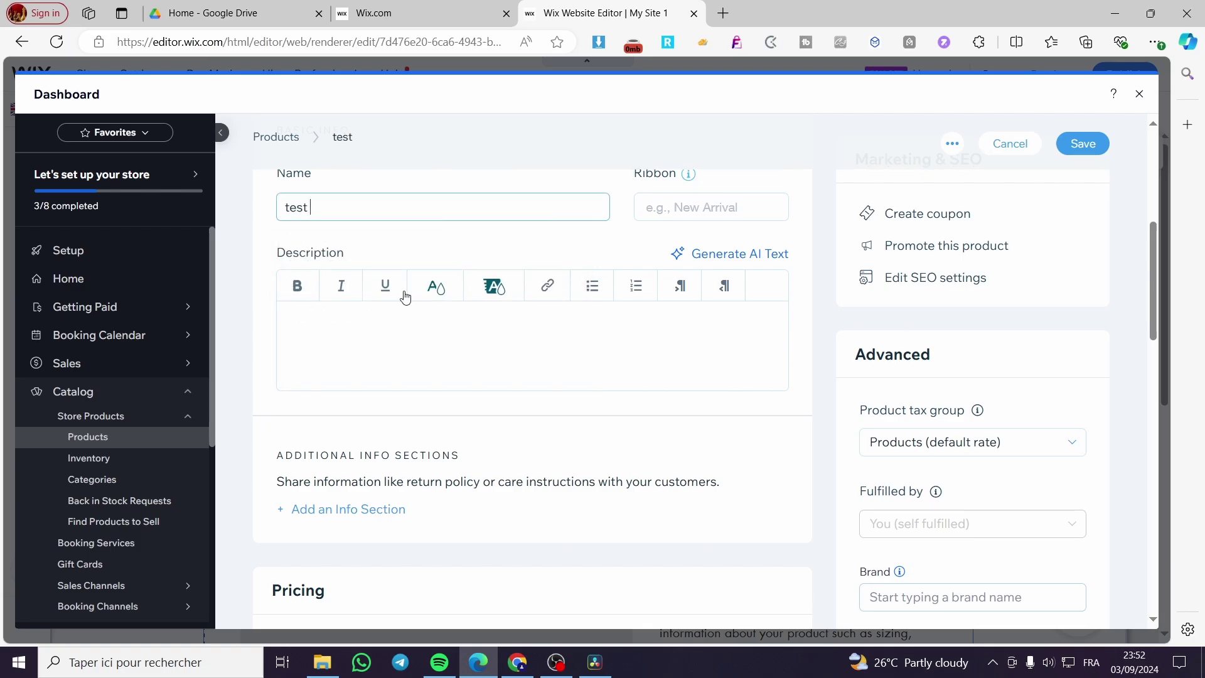
# Enter 'test' as the product description
pyautogui.click(441, 334)
pyautogui.write('test')
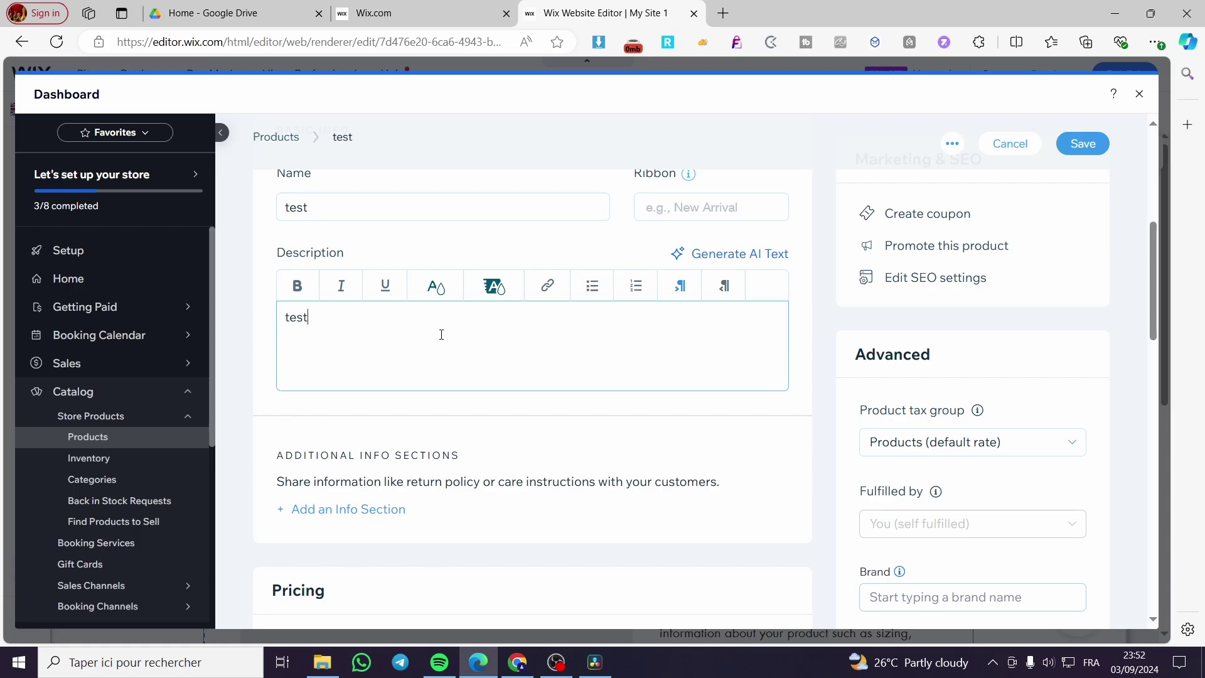
pyautogui.scroll(6, 433, 333)
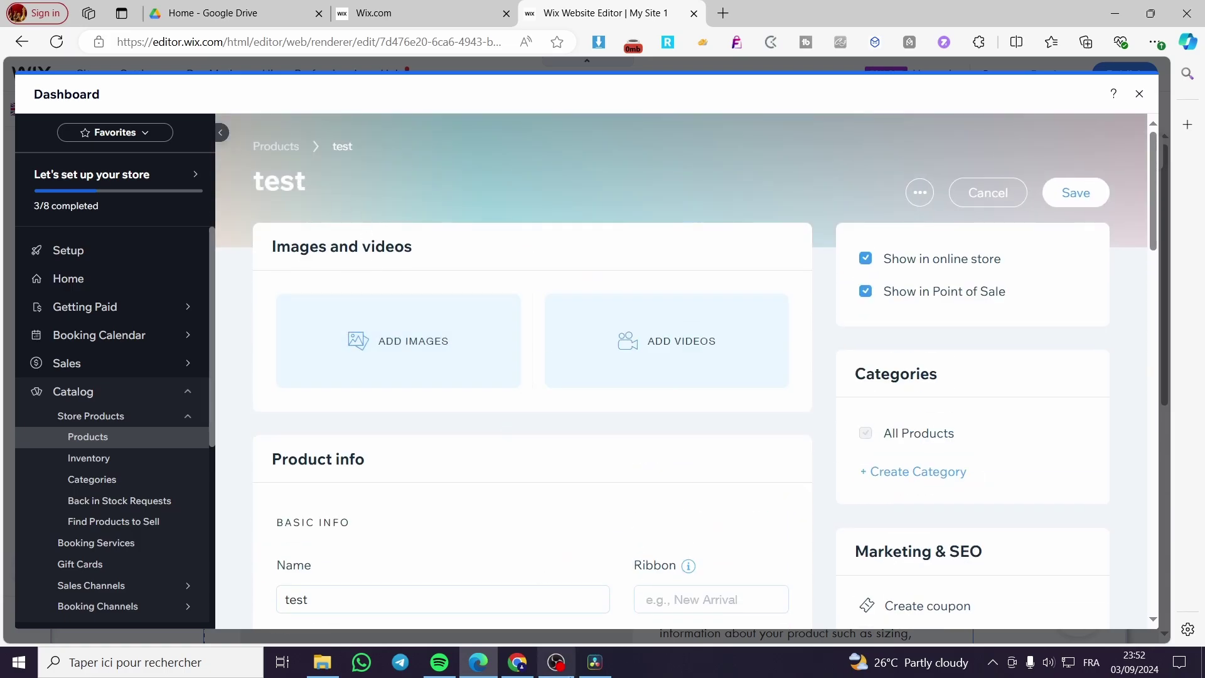
pyautogui.scroll(-10, 538, 477)
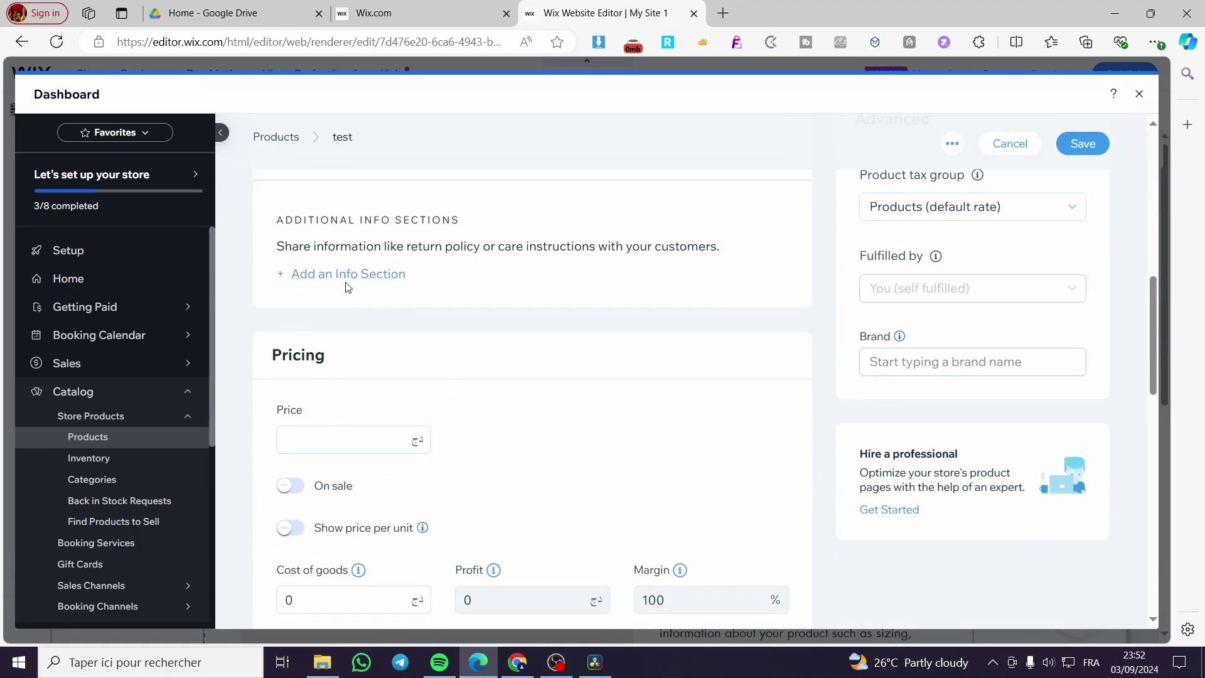
pyautogui.scroll(3, 315, 385)
pyautogui.scroll(-3, 424, 396)
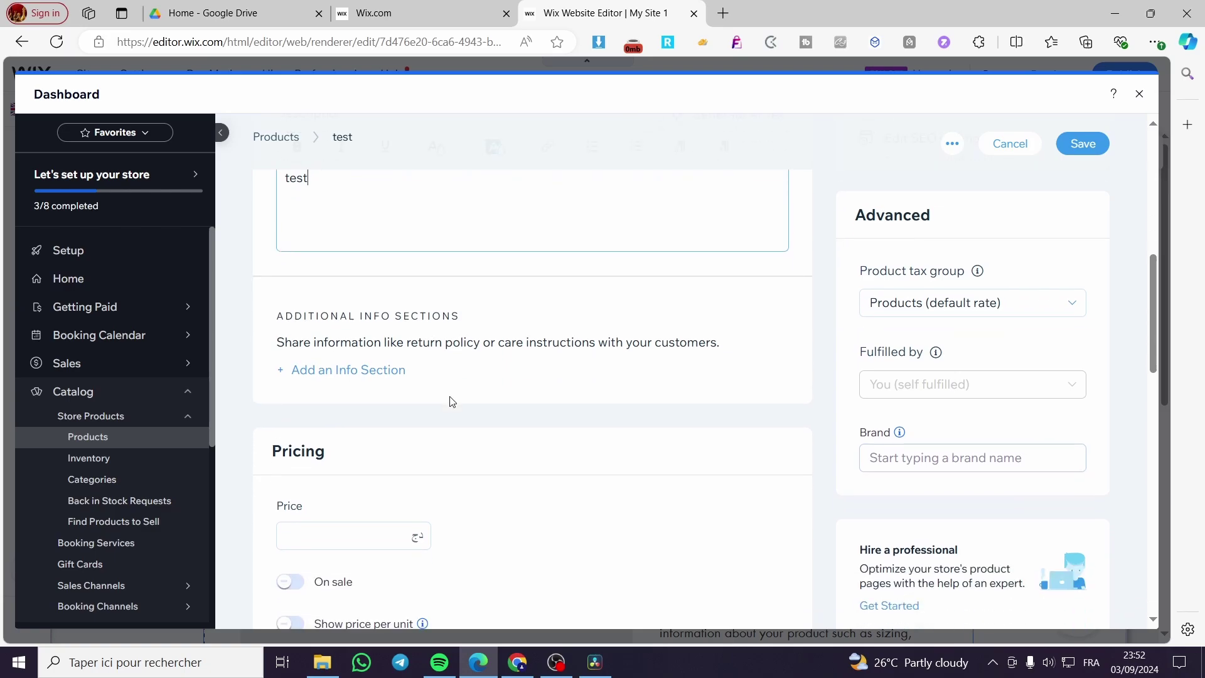
pyautogui.click(356, 280)
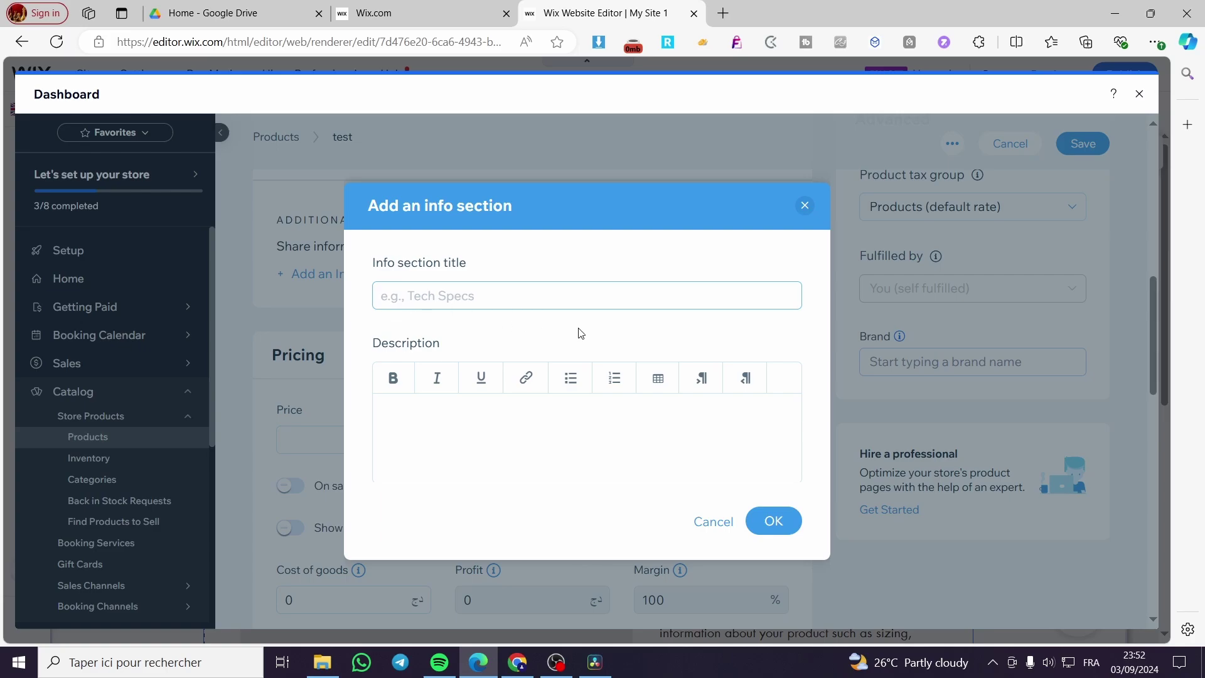
pyautogui.click(482, 290)
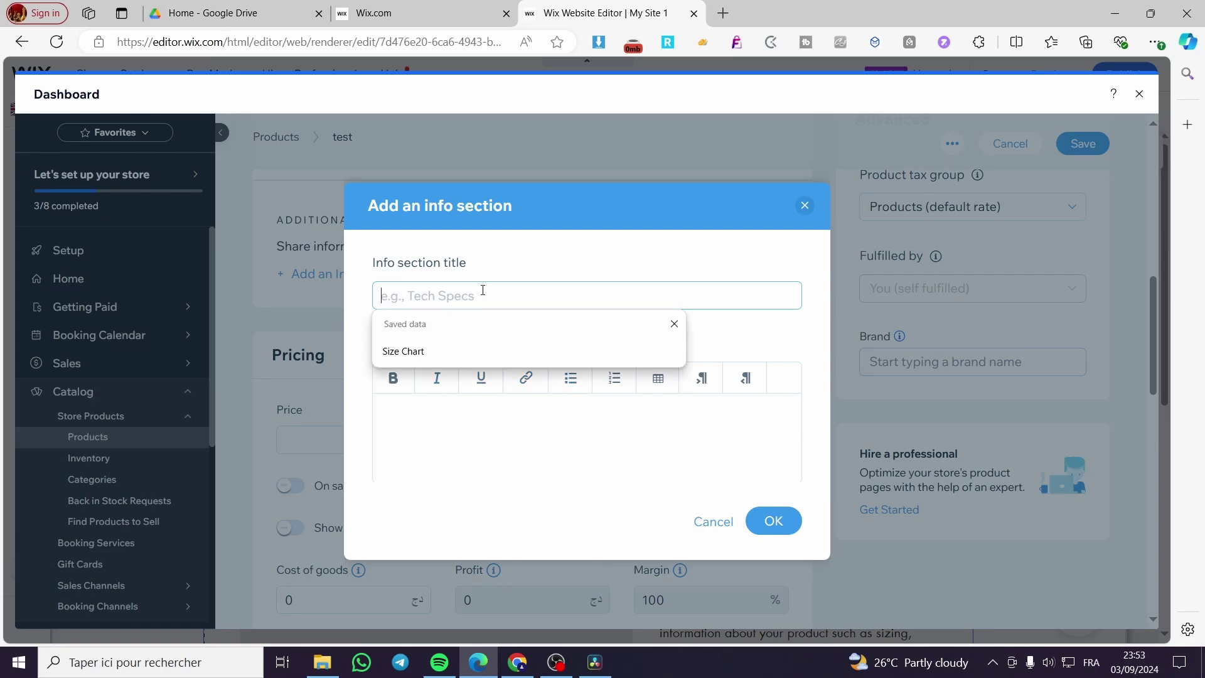
pyautogui.write('Materi')
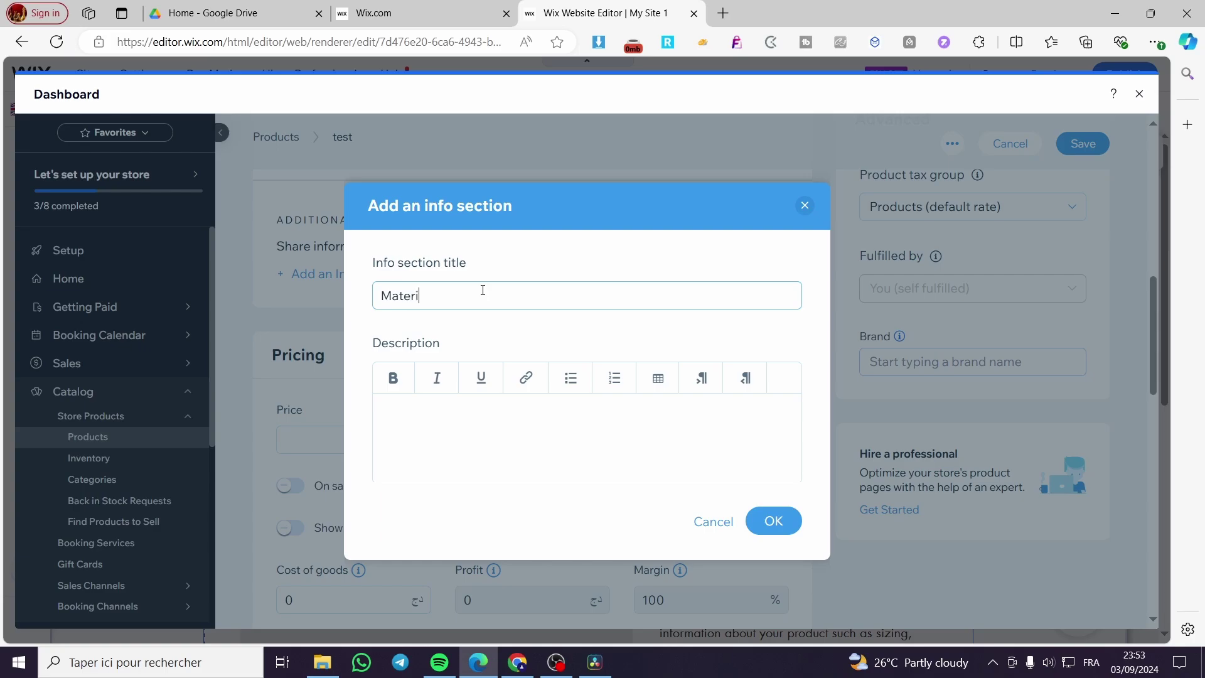
pyautogui.write('aml')
pyautogui.click(666, 376)
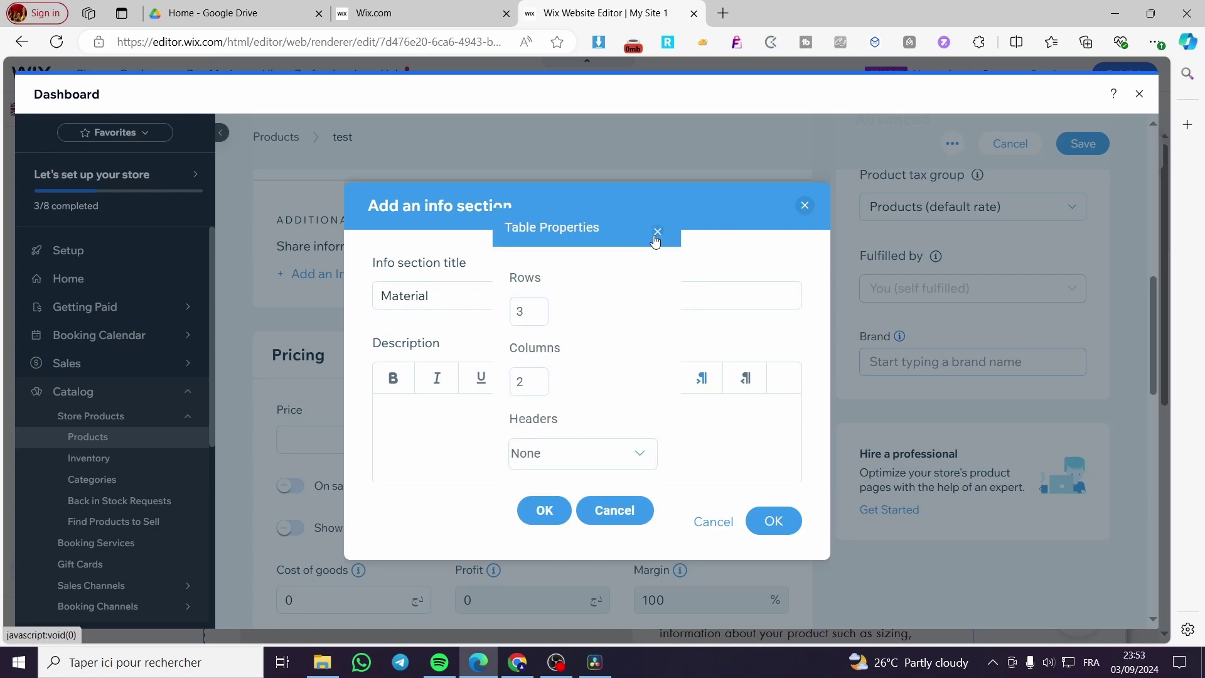
pyautogui.click(656, 232)
pyautogui.click(805, 205)
# Enter 100 as the test product's price so the profit shows 100 at 100% margin
pyautogui.scroll(-3, 502, 270)
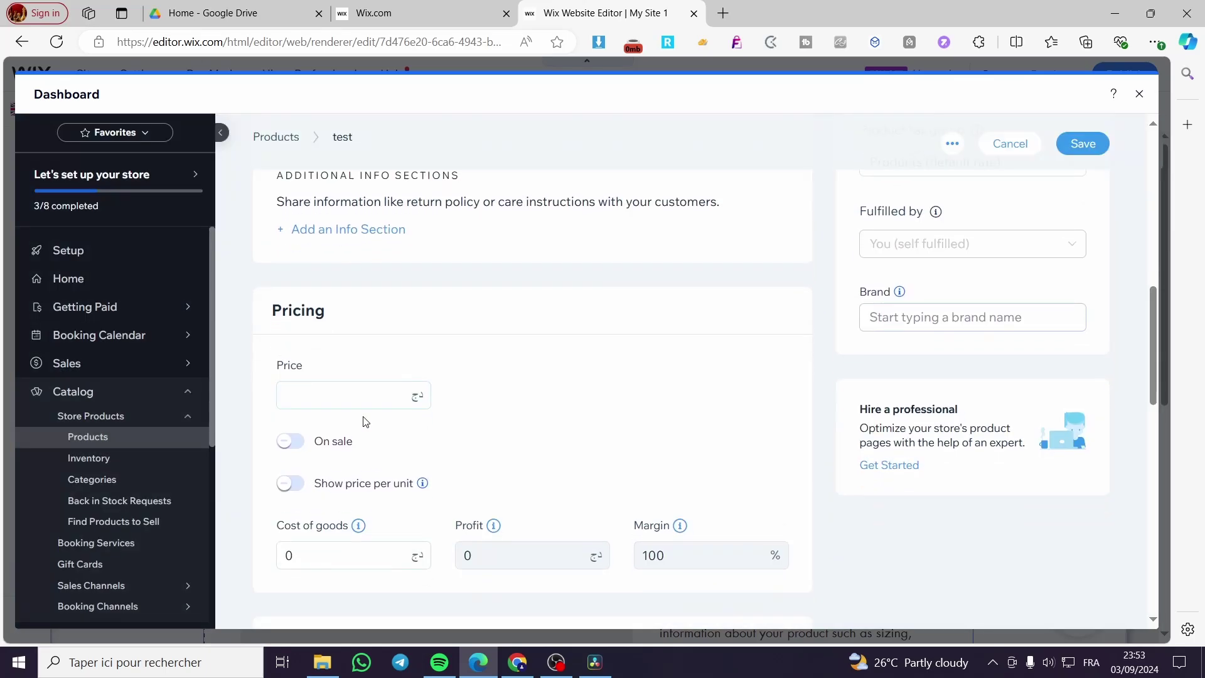
pyautogui.scroll(3, 332, 314)
pyautogui.click(331, 440)
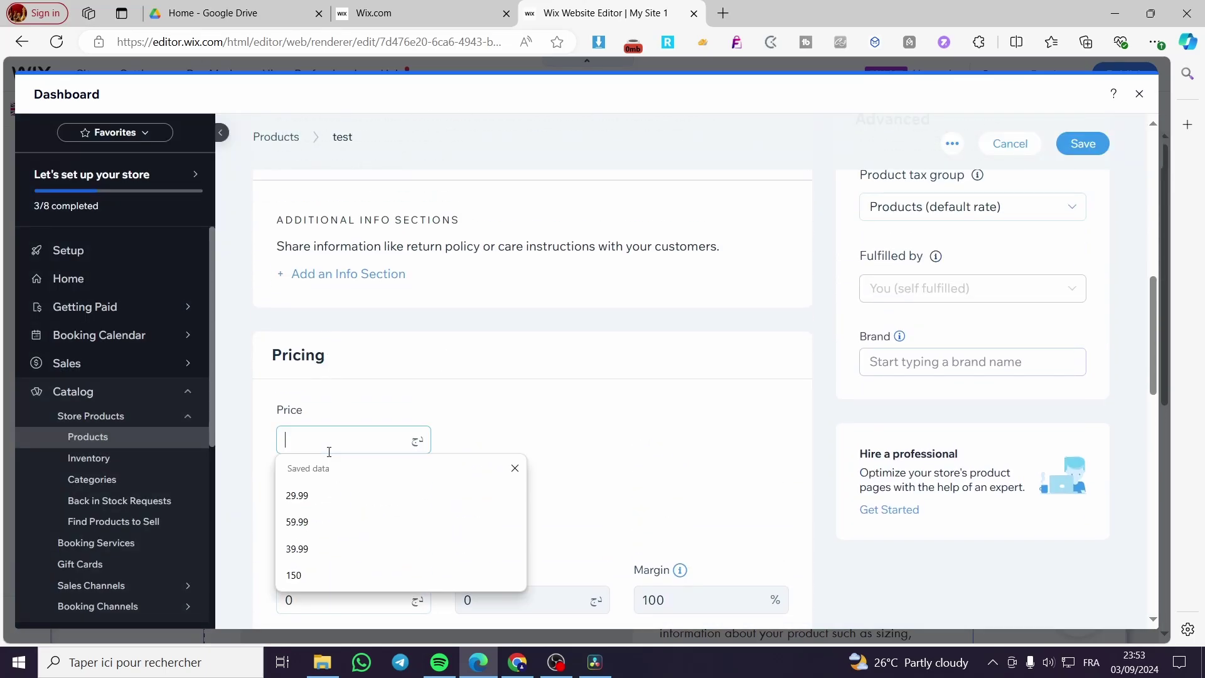
pyautogui.write('1000')
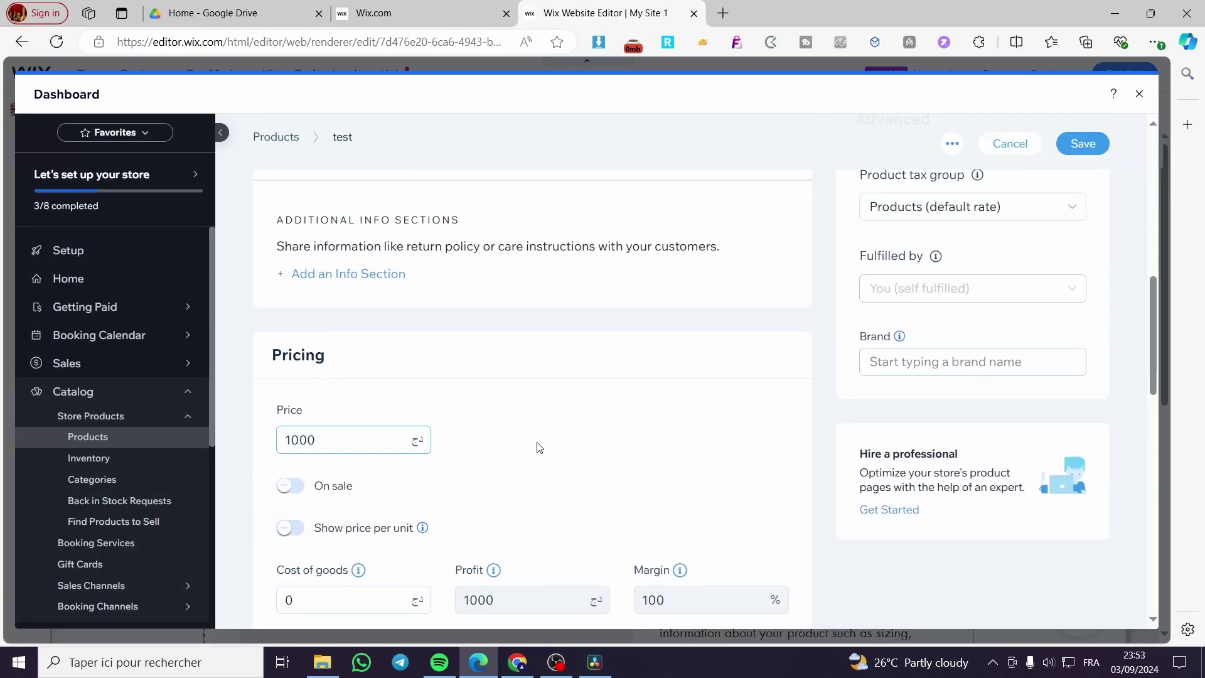
pyautogui.press('BackSpace')
pyautogui.scroll(-3, 345, 486)
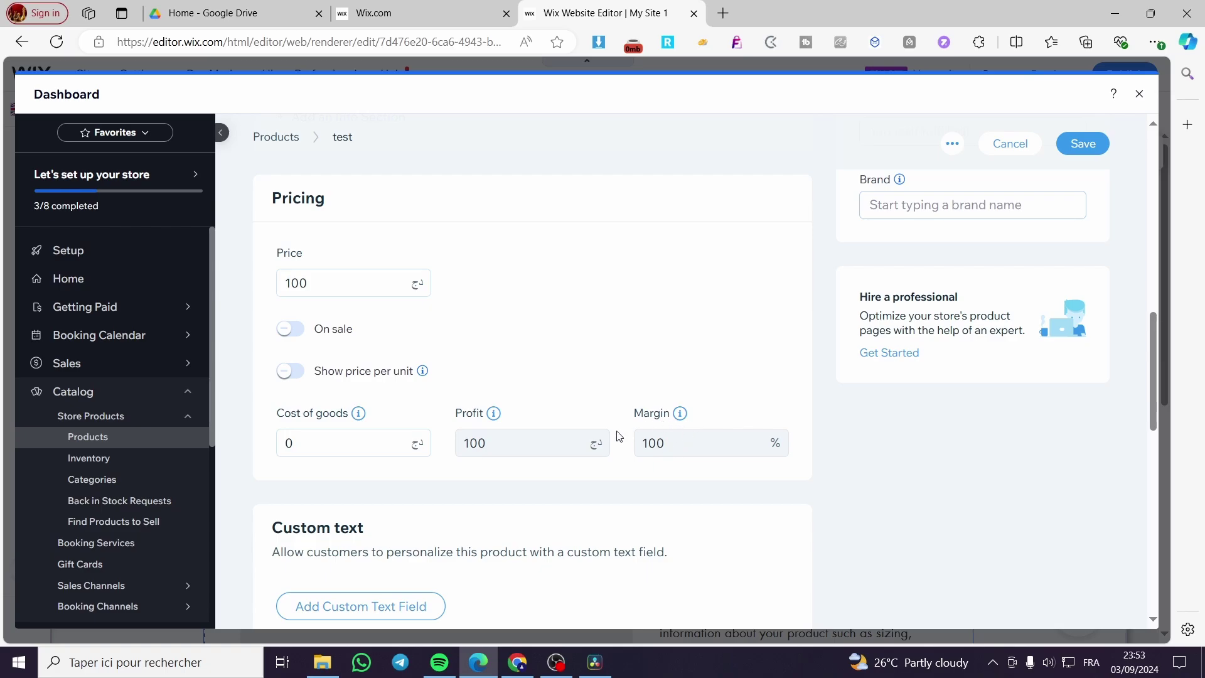
pyautogui.scroll(-3, 411, 470)
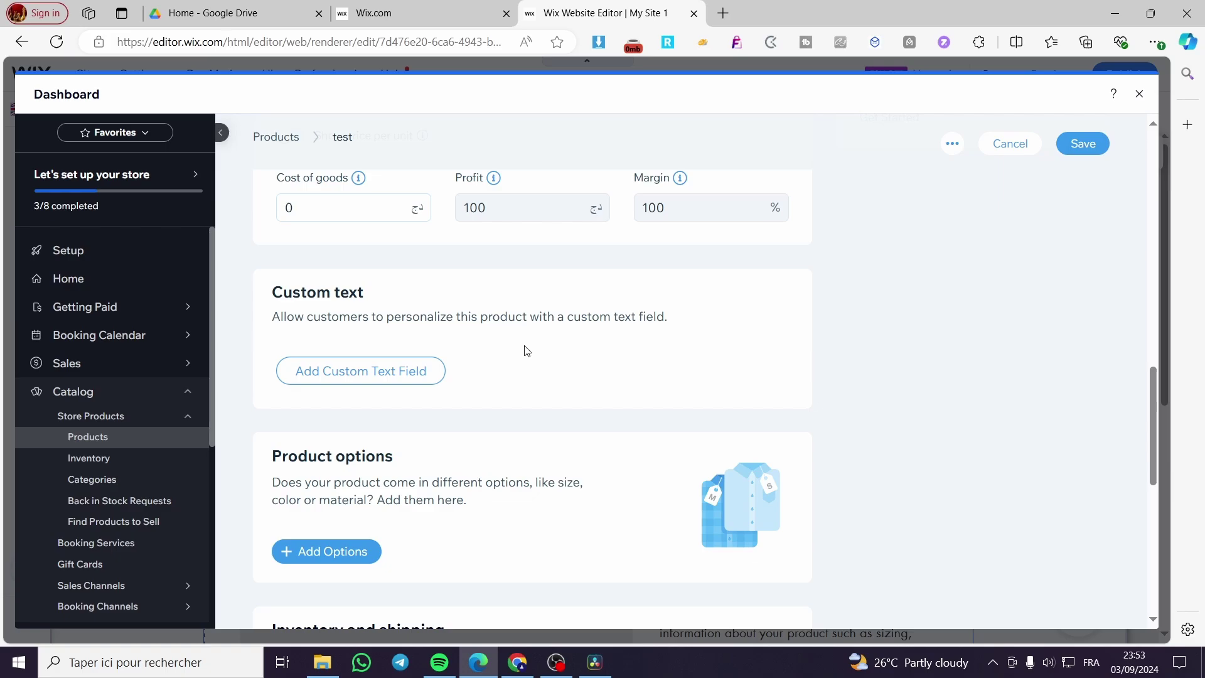
# Create a Color swatch option with all suggested colours (Black, Purple, White) plus grey
pyautogui.scroll(-3, 520, 353)
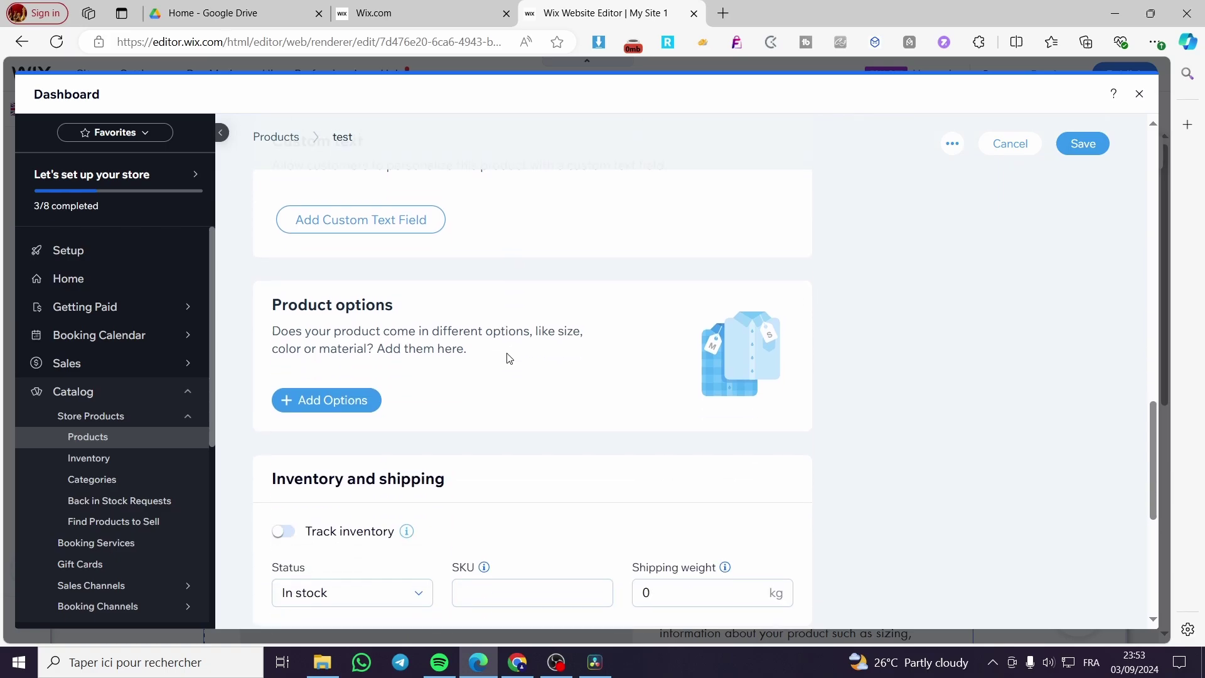
pyautogui.click(318, 399)
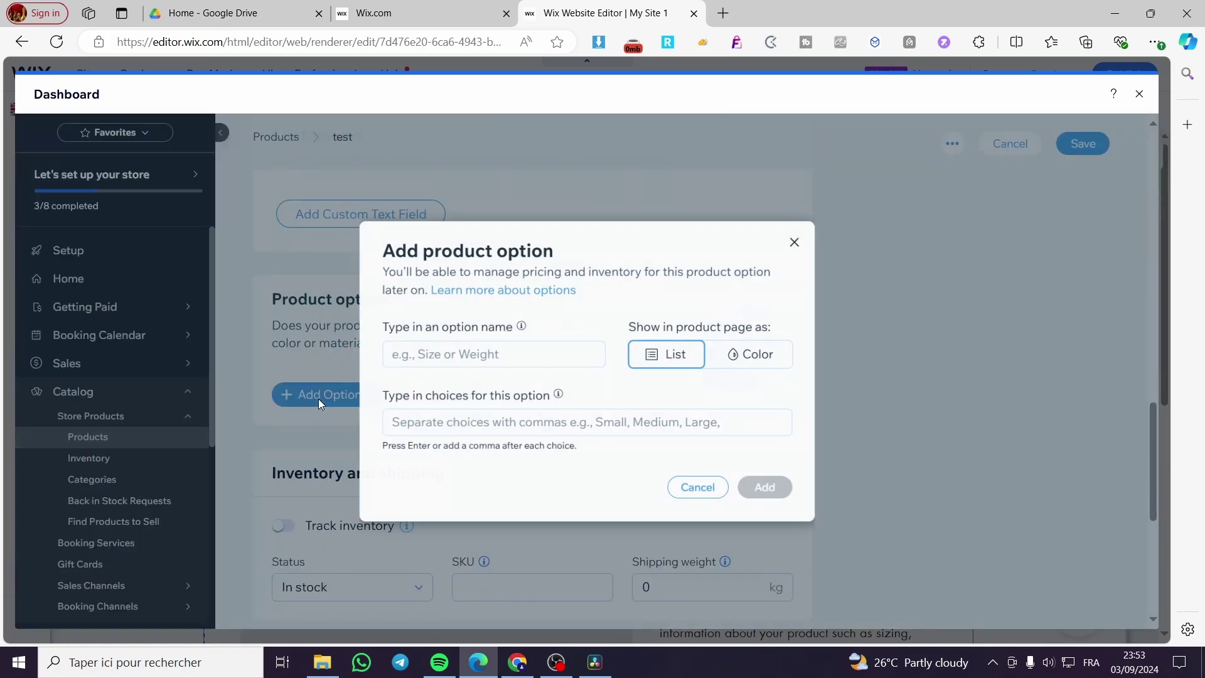
pyautogui.click(423, 357)
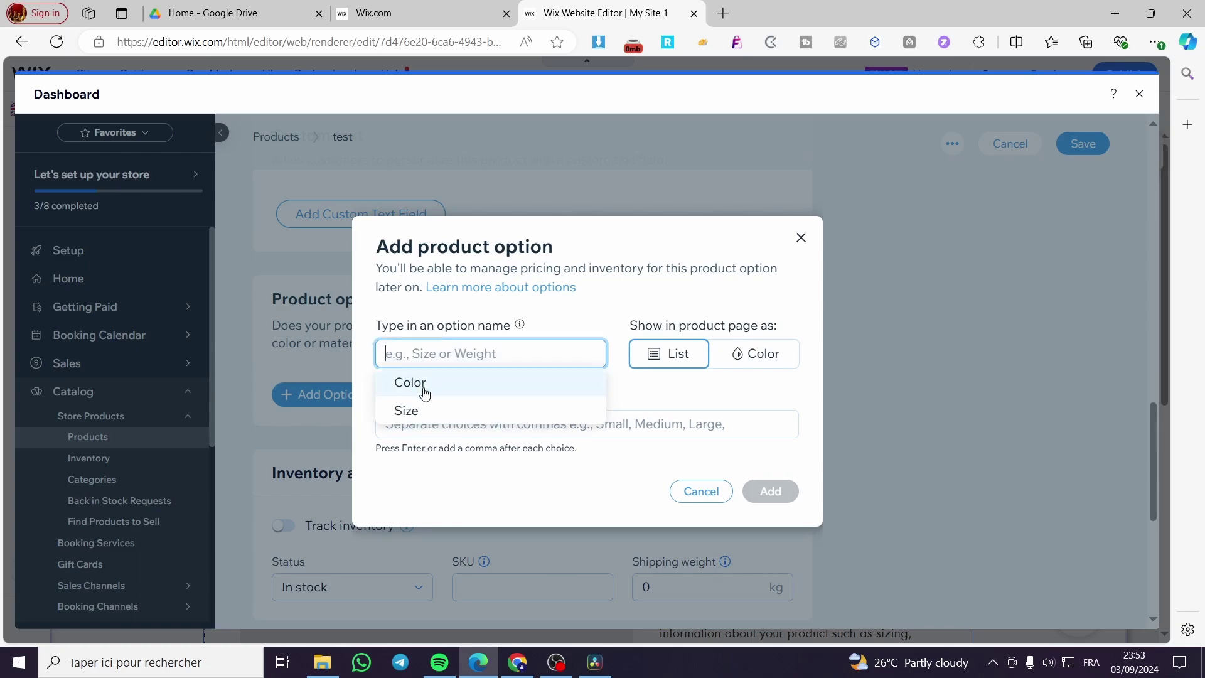
pyautogui.click(410, 383)
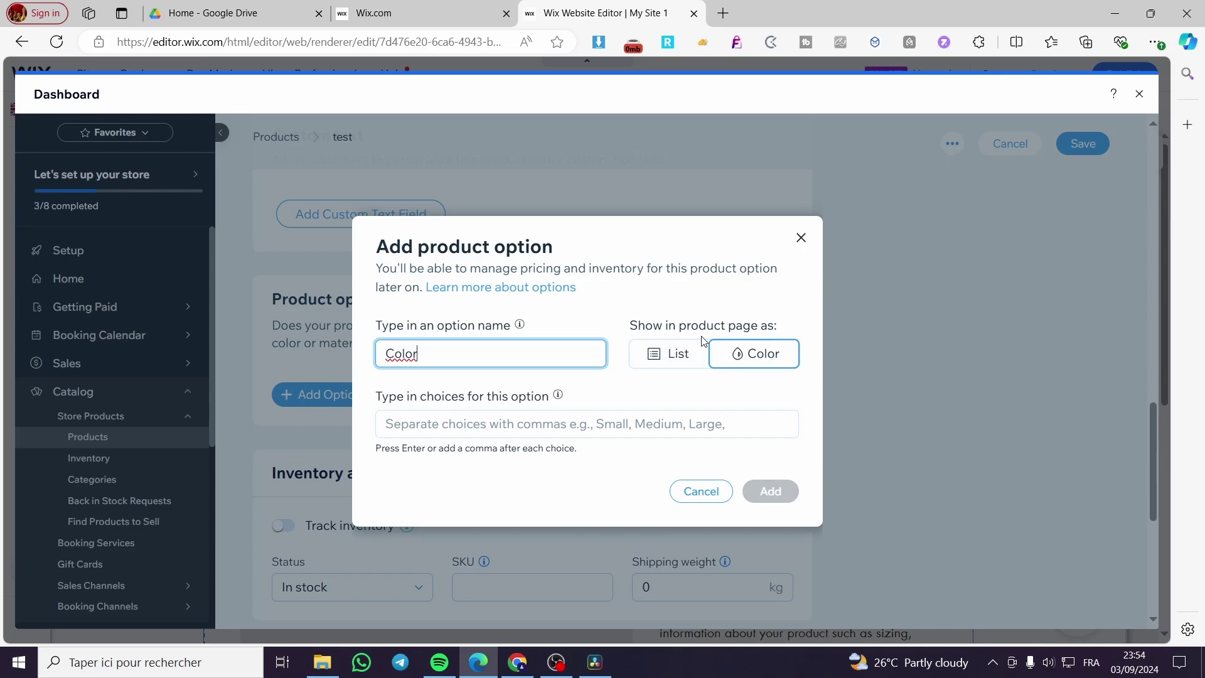
pyautogui.click(557, 433)
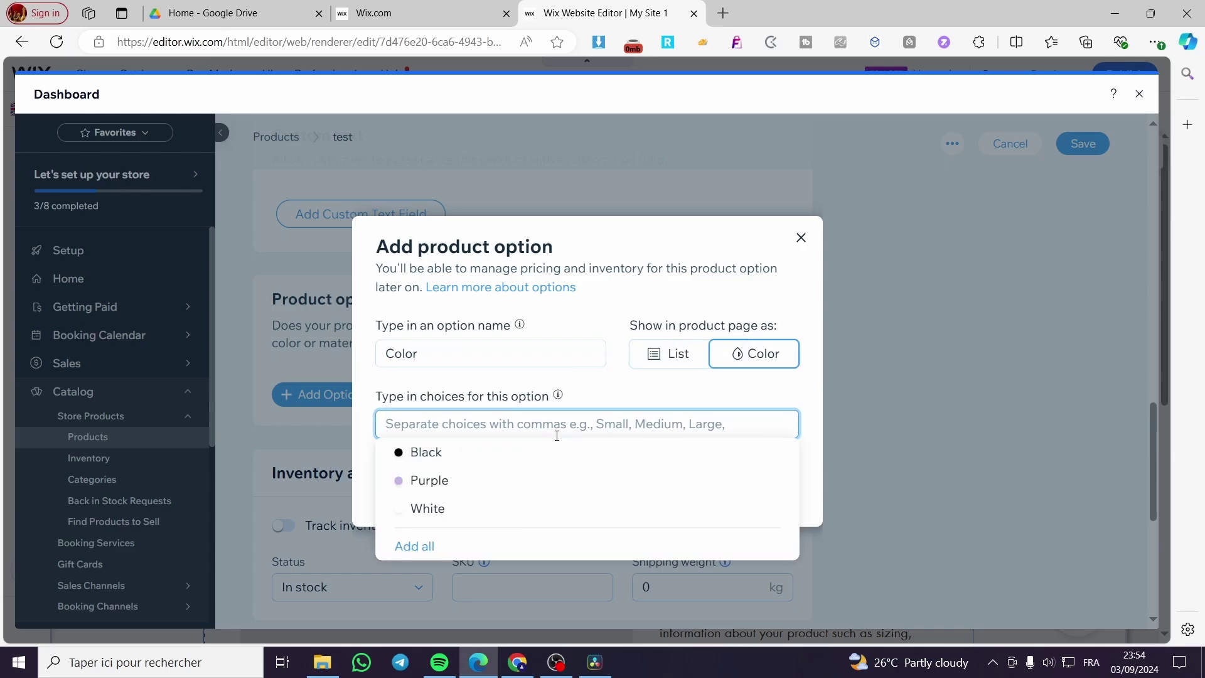
pyautogui.click(428, 547)
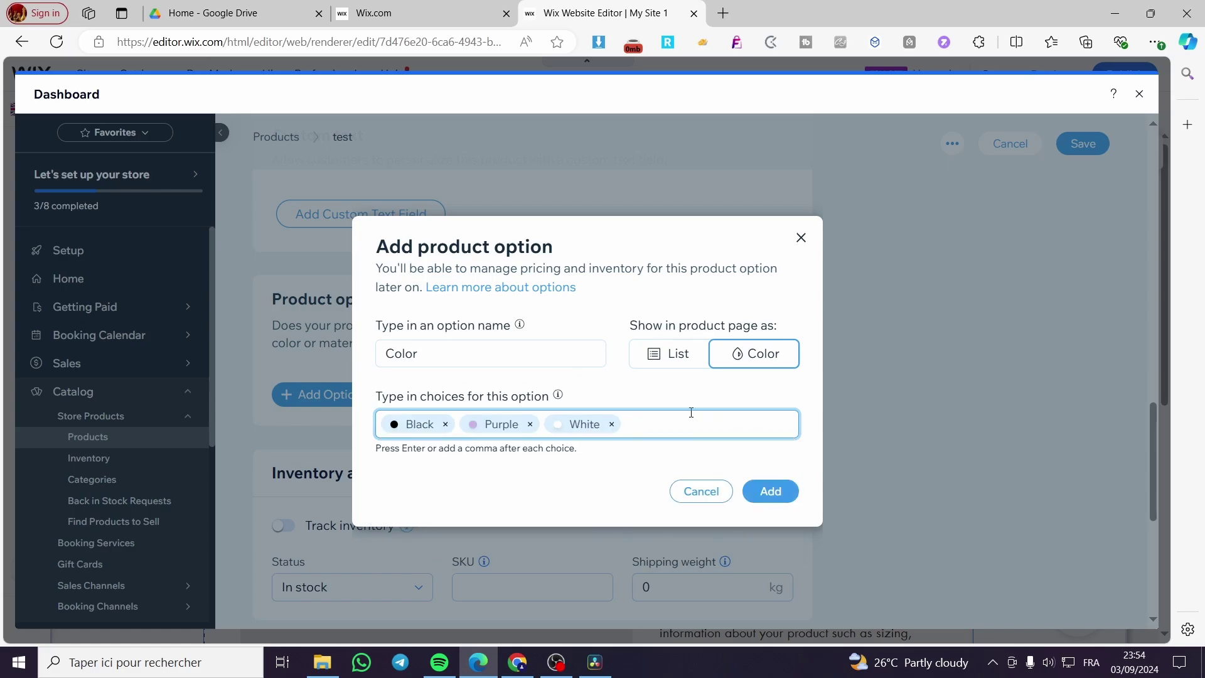
pyautogui.write('grey')
pyautogui.press('Return')
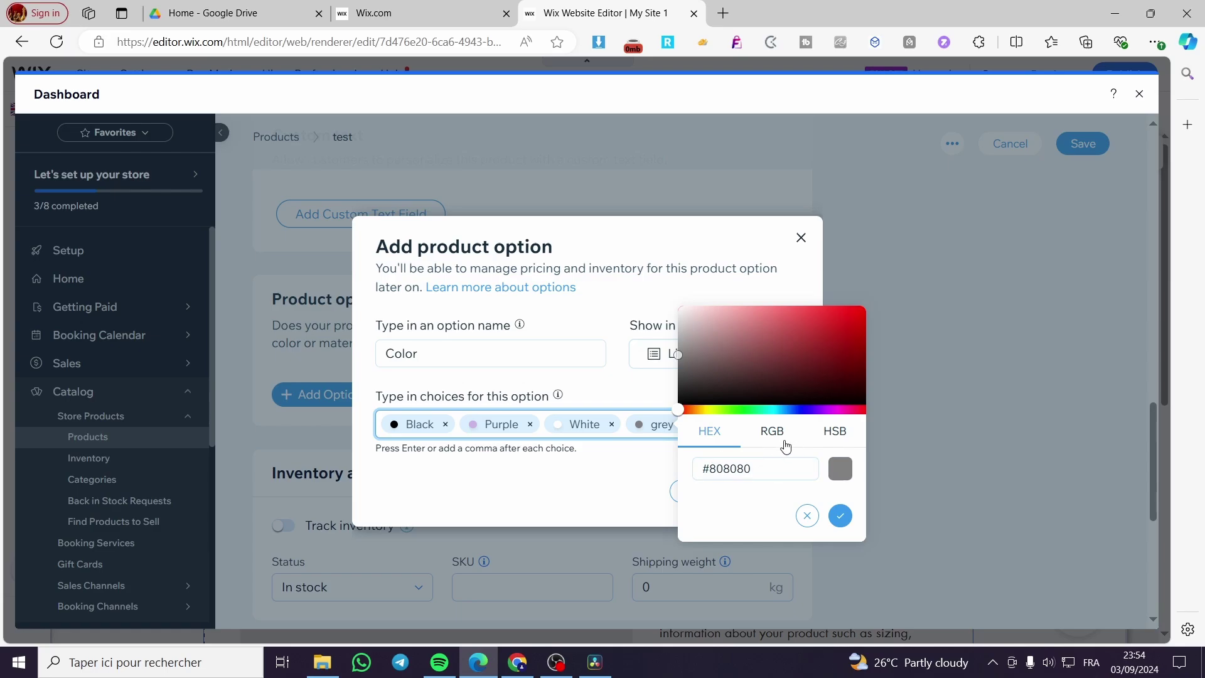
pyautogui.click(840, 515)
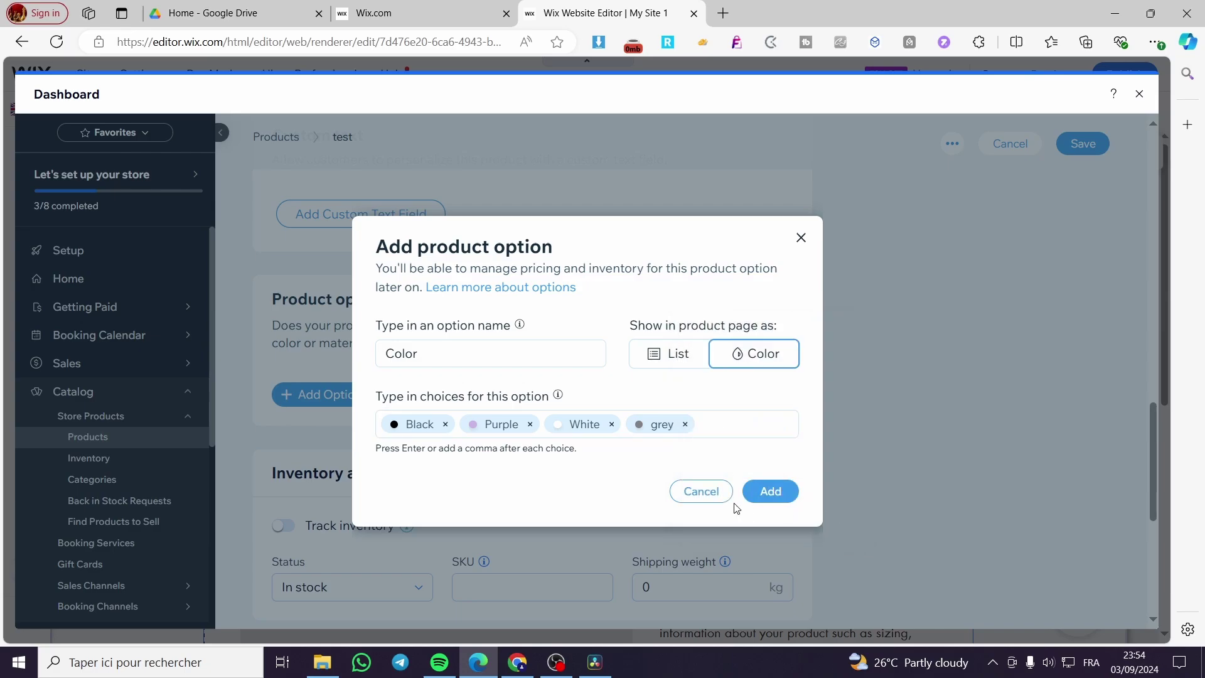
# Add the Color option to the product and leave inventory tracking switched off
pyautogui.click(781, 501)
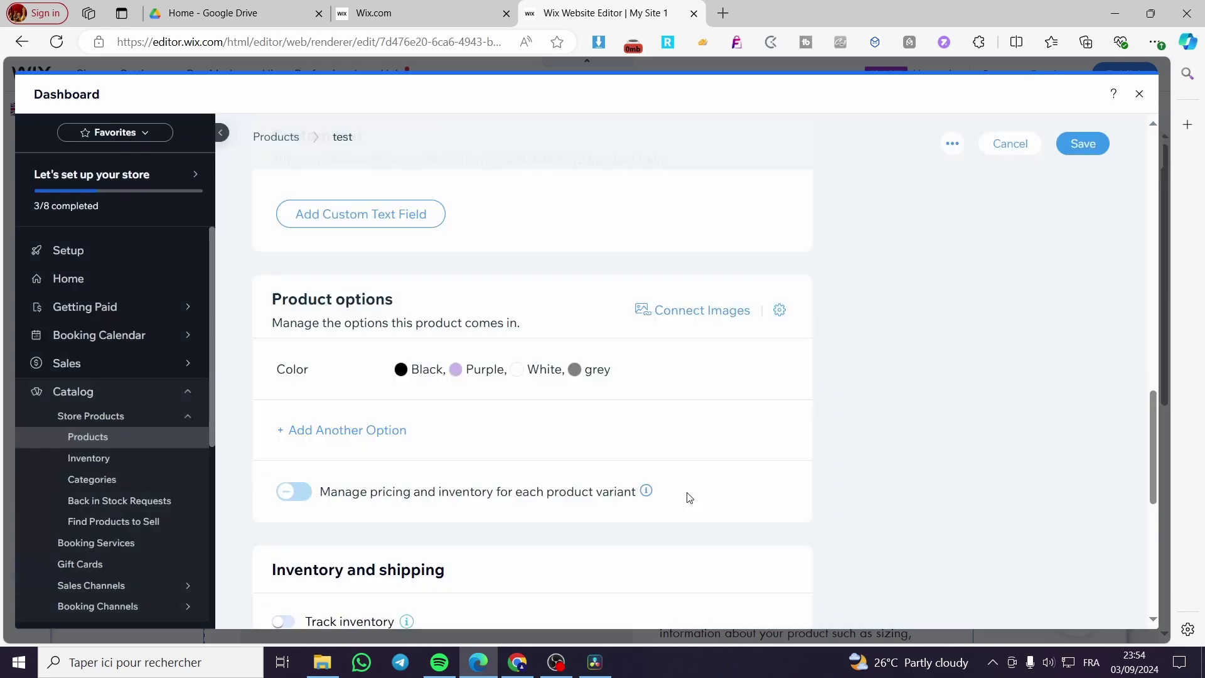
pyautogui.scroll(-3, 449, 493)
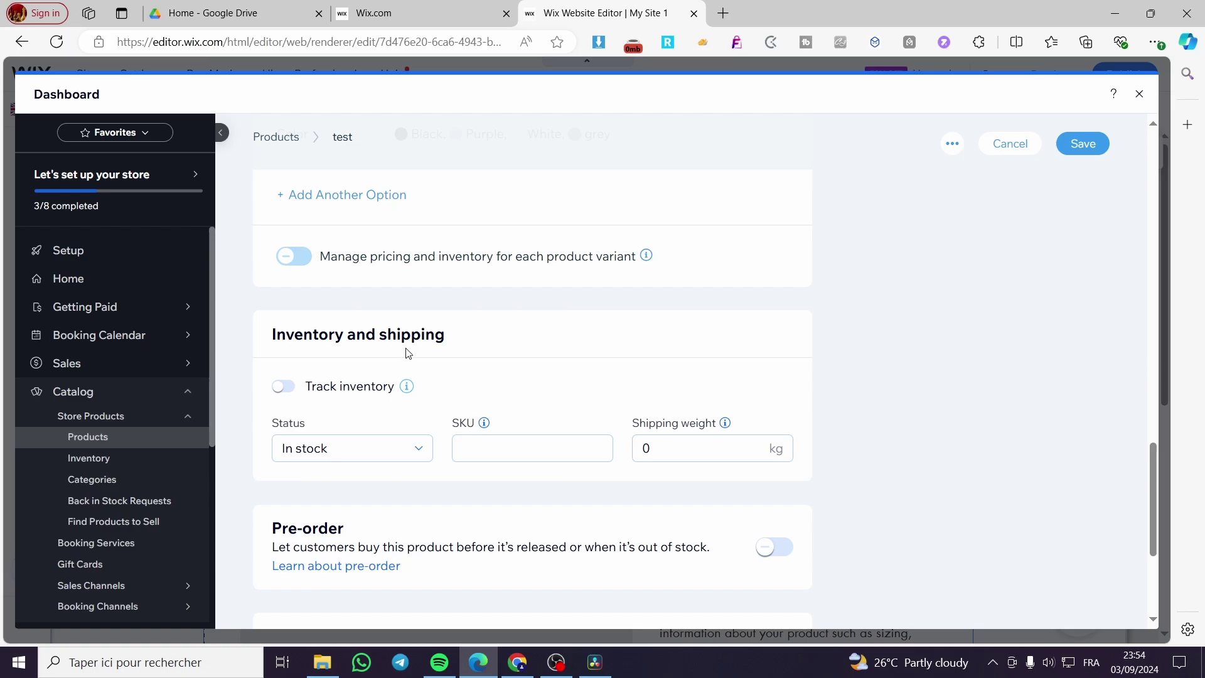
pyautogui.click(286, 387)
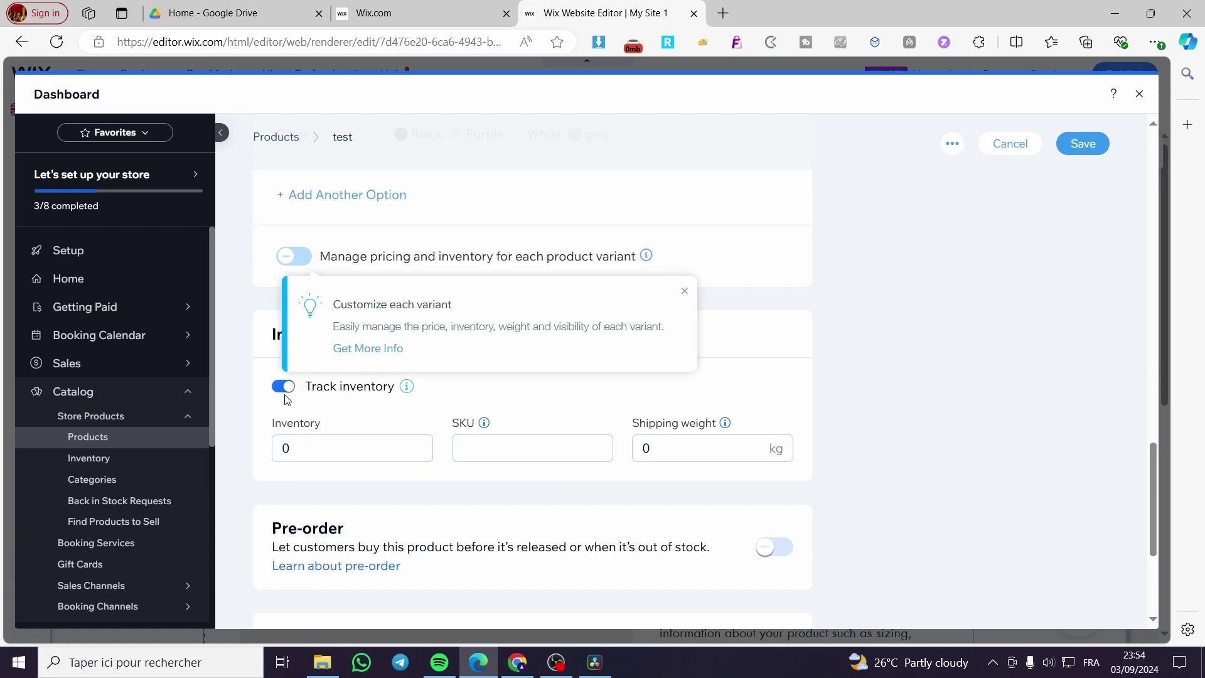
pyautogui.click(285, 390)
pyautogui.click(286, 391)
pyautogui.click(286, 393)
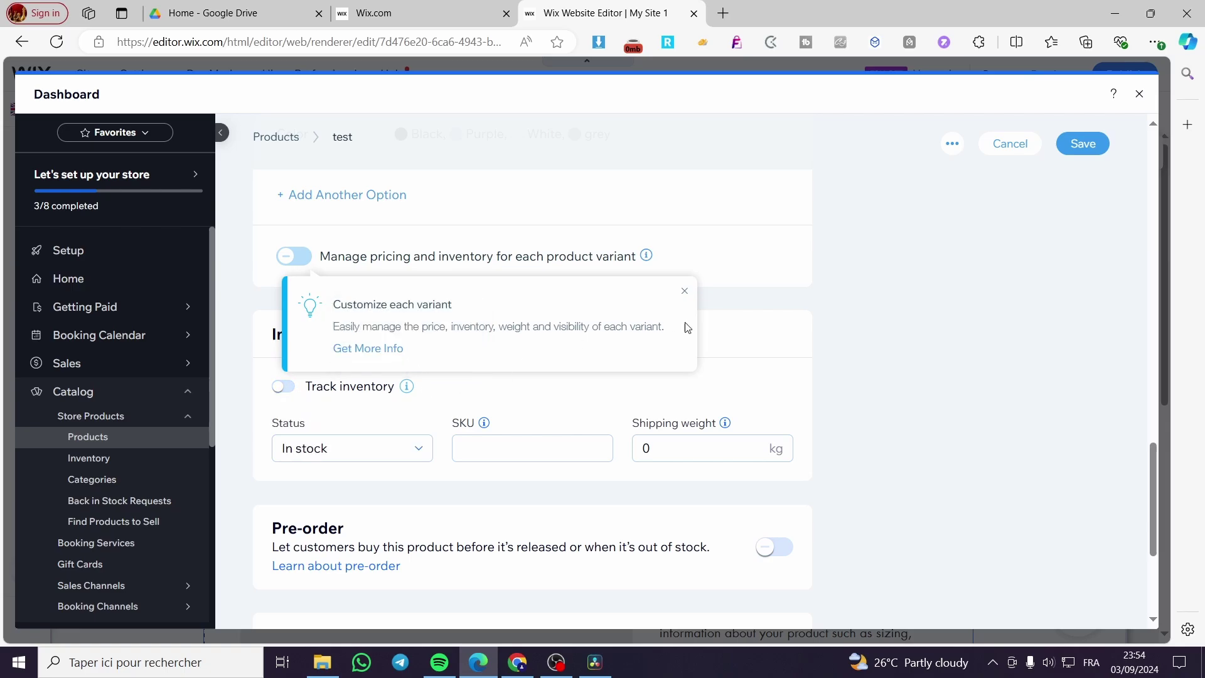
pyautogui.click(685, 291)
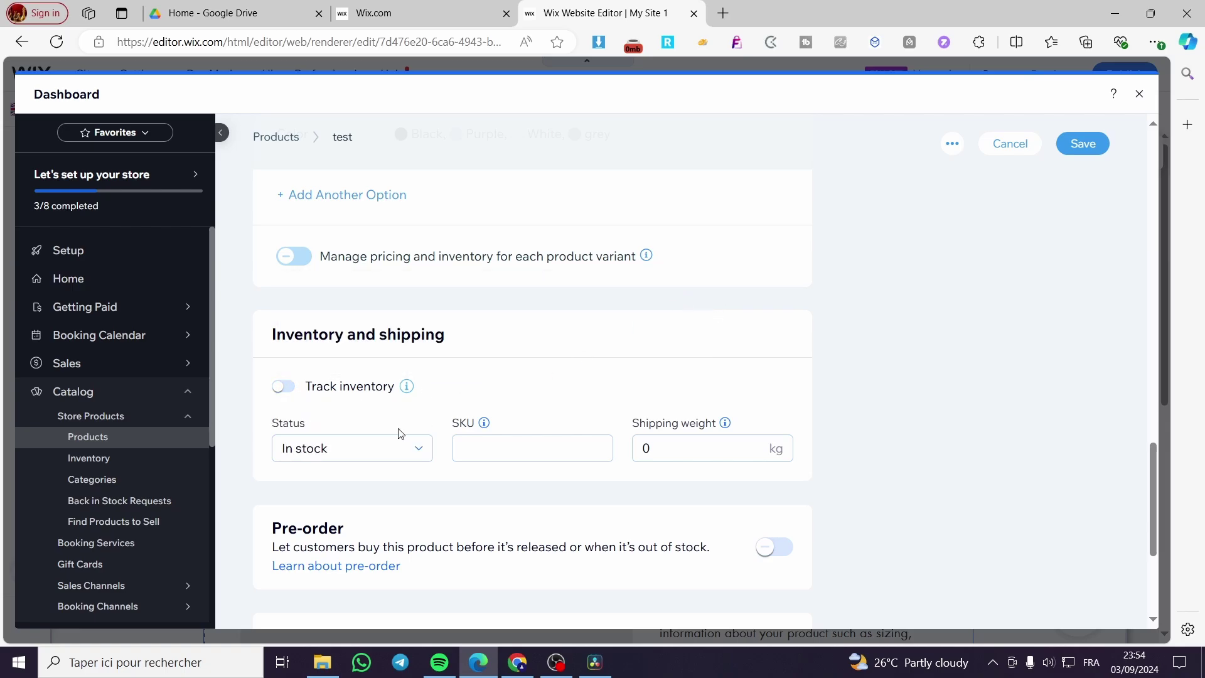
# Keep the stock status In stock and set the shipping weight to 0.3 kg
pyautogui.click(346, 450)
pyautogui.click(320, 453)
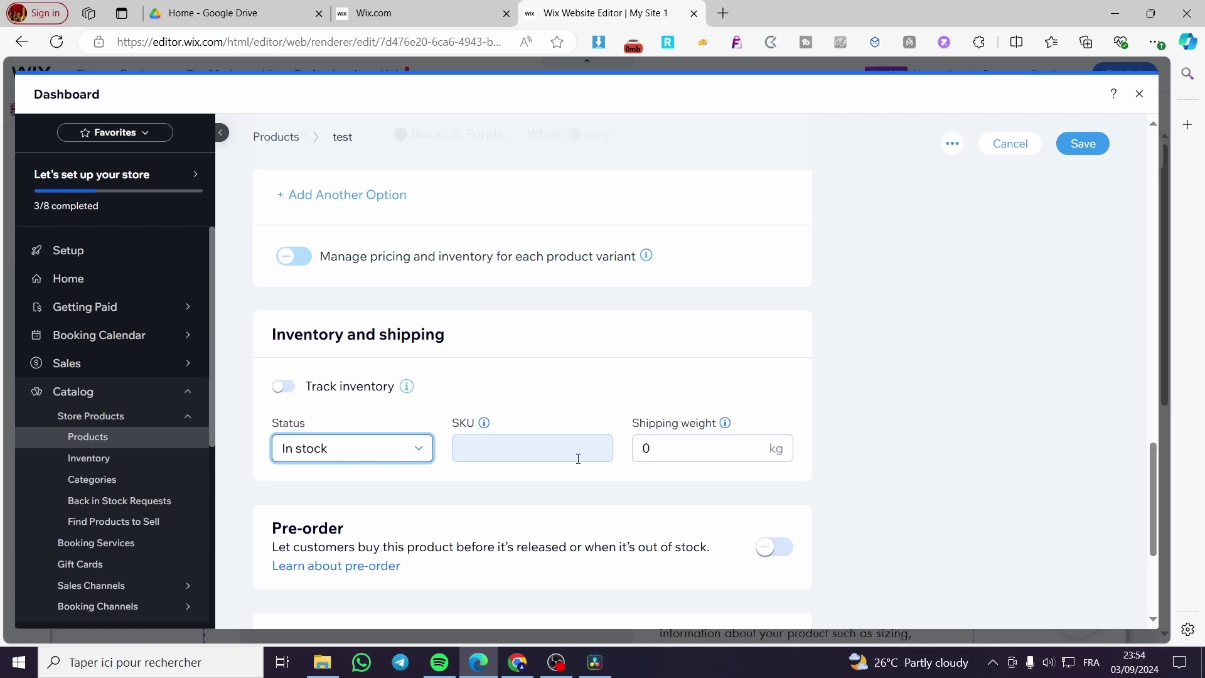
pyautogui.click(713, 457)
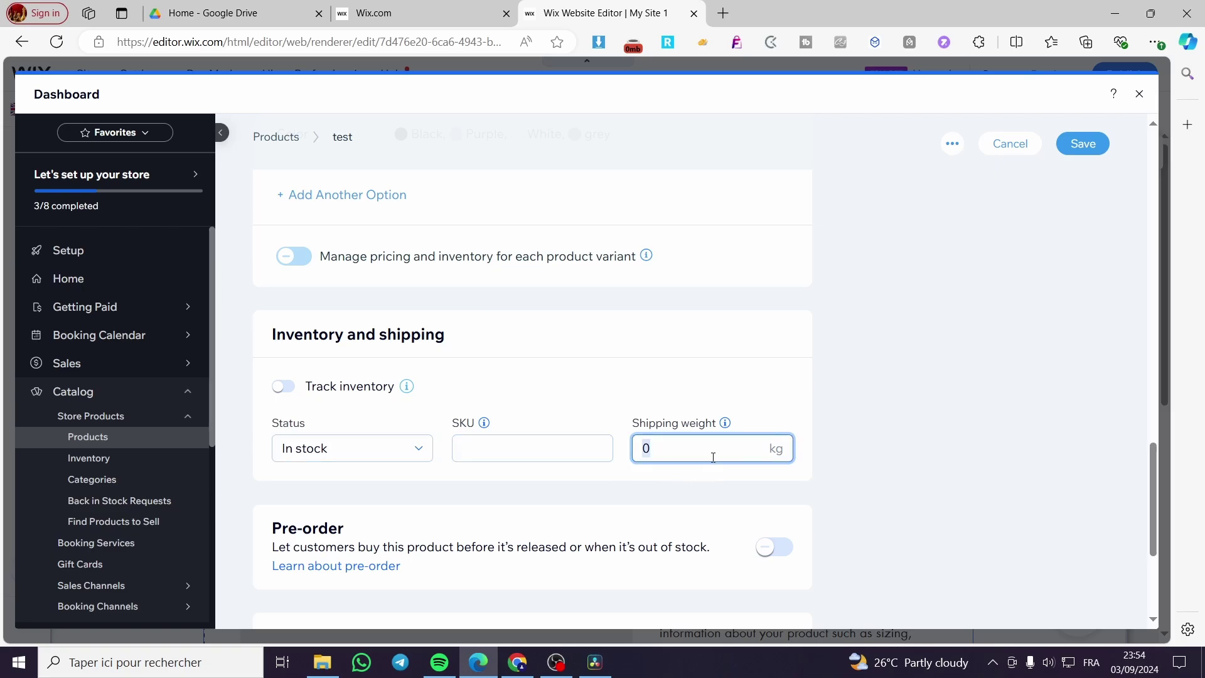
pyautogui.write('0.3')
pyautogui.click(911, 415)
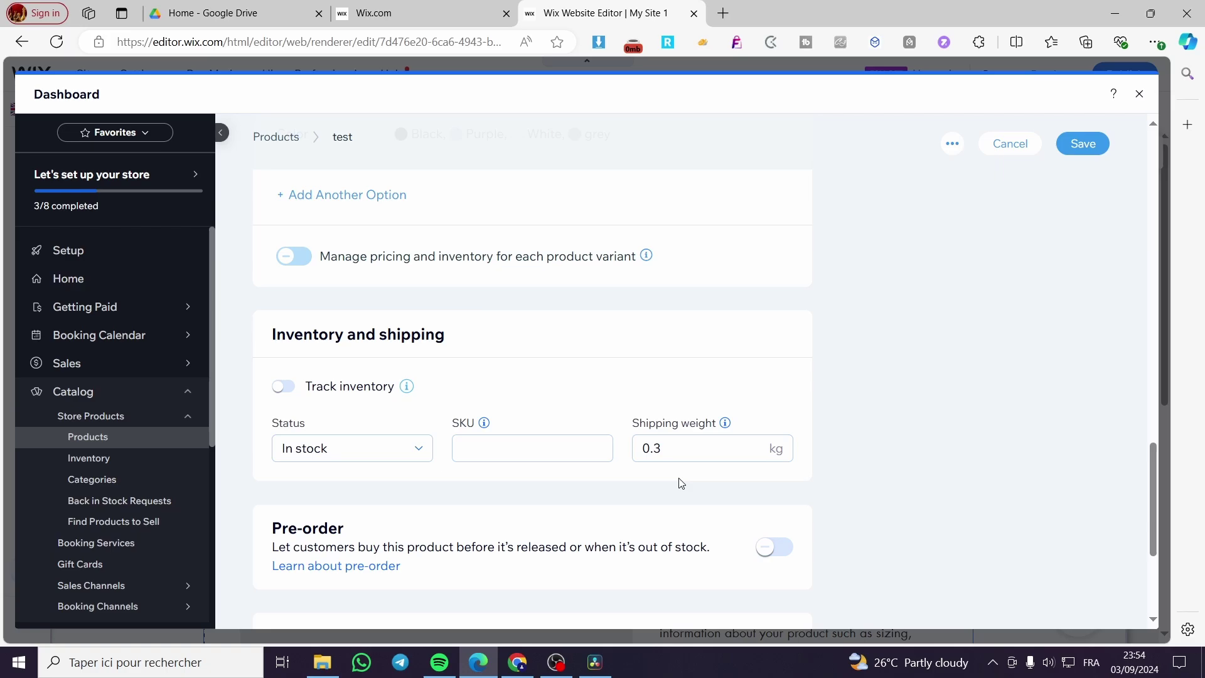
pyautogui.scroll(-4, 458, 511)
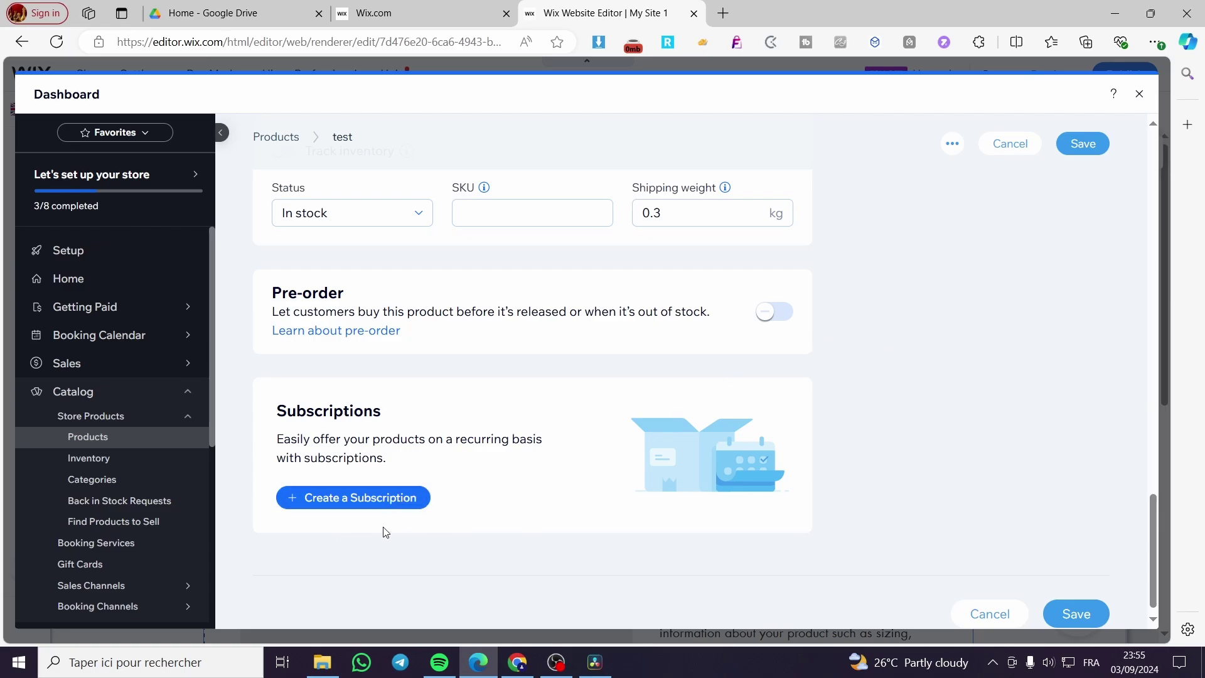
# Save the test product, then start a new Digital file product and browse its form
pyautogui.click(1092, 602)
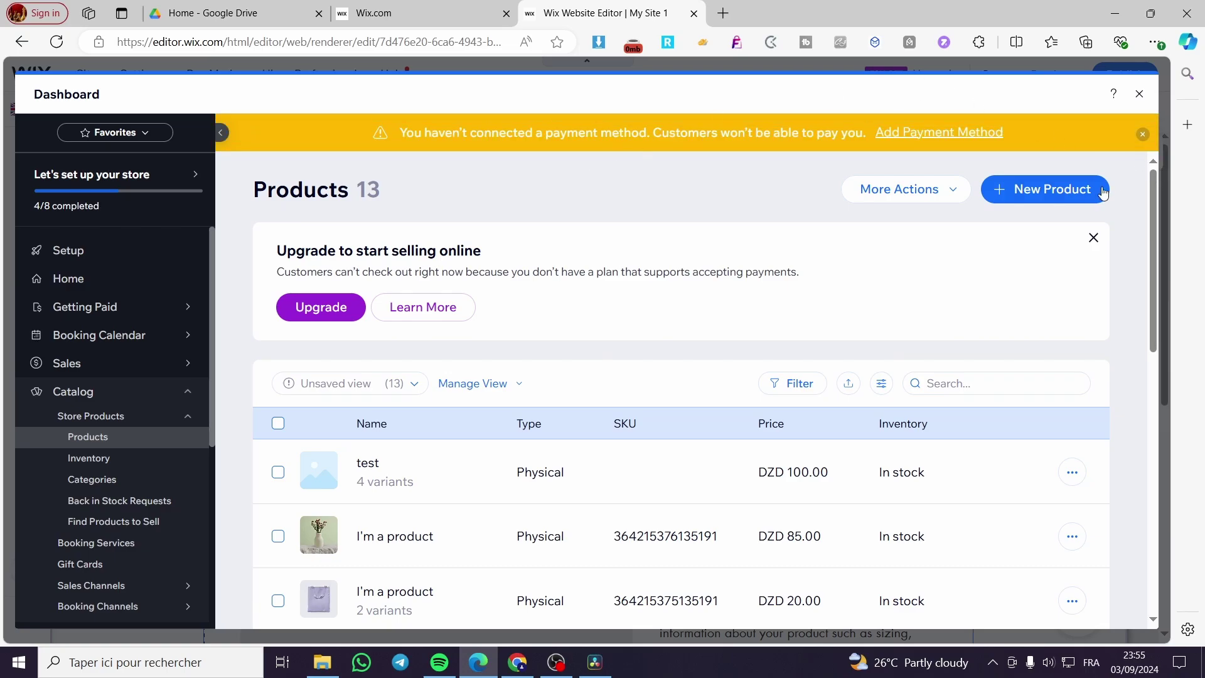
pyautogui.click(1102, 191)
pyautogui.click(1061, 312)
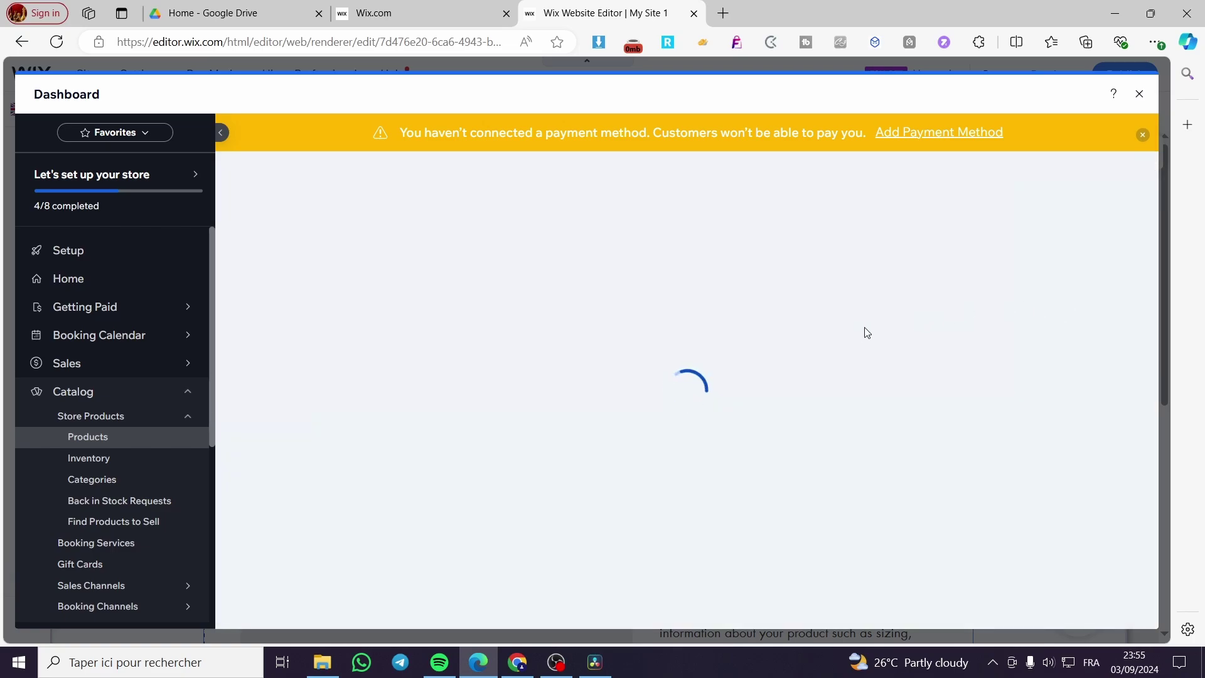
pyautogui.scroll(-5, 566, 403)
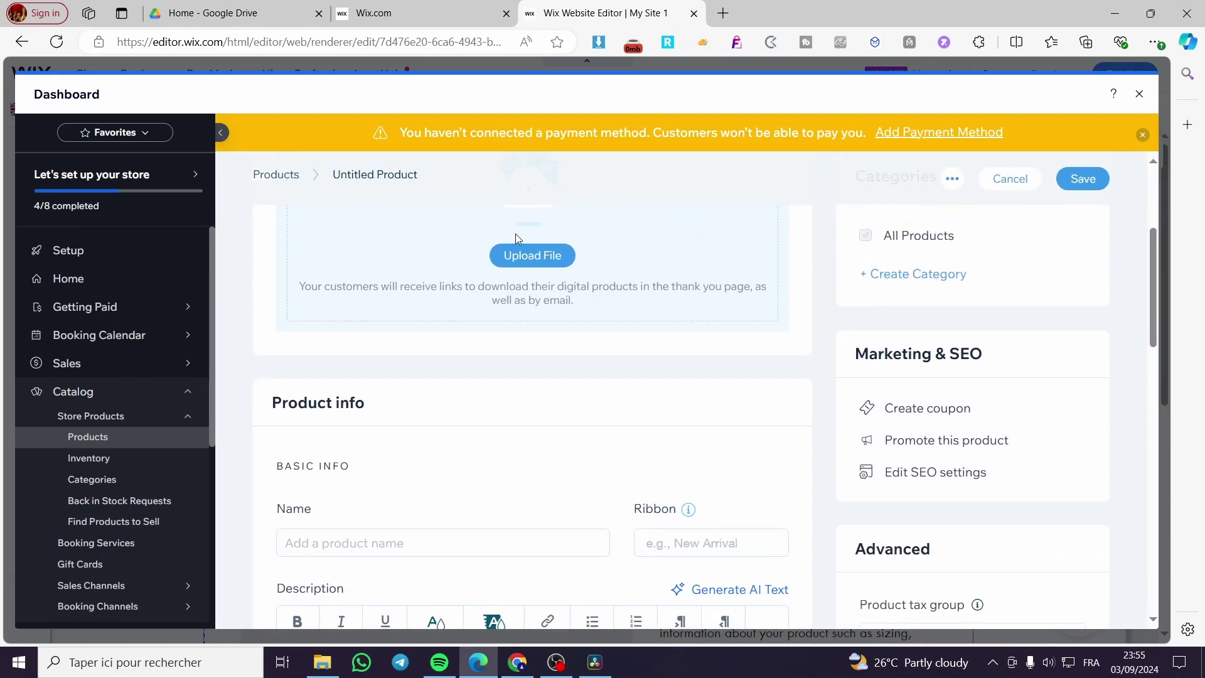
pyautogui.scroll(-10, 571, 421)
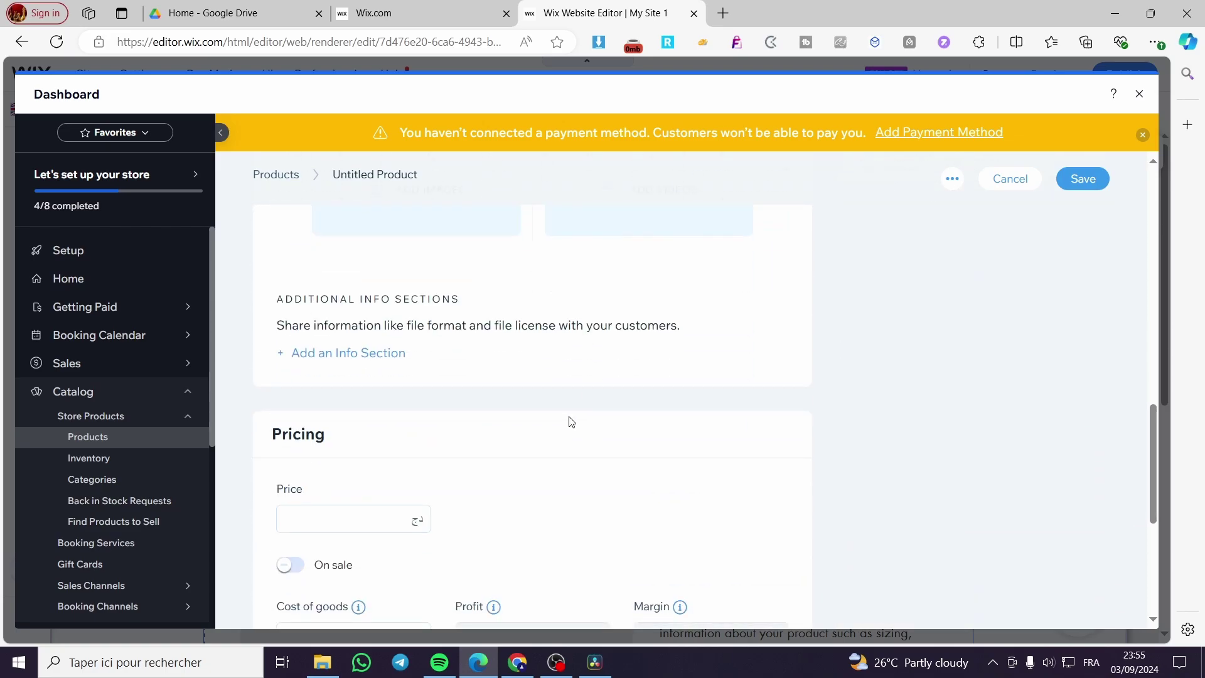
pyautogui.scroll(-5, 540, 427)
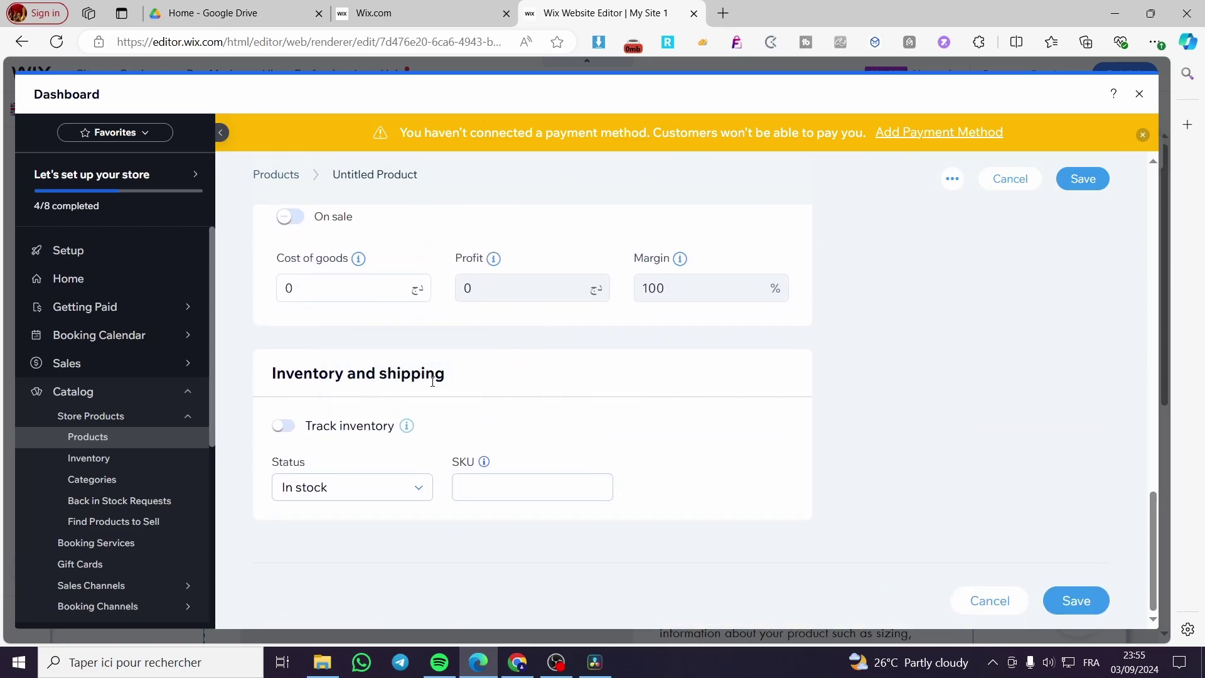
pyautogui.moveTo(446, 381); pyautogui.dragTo(366, 380)
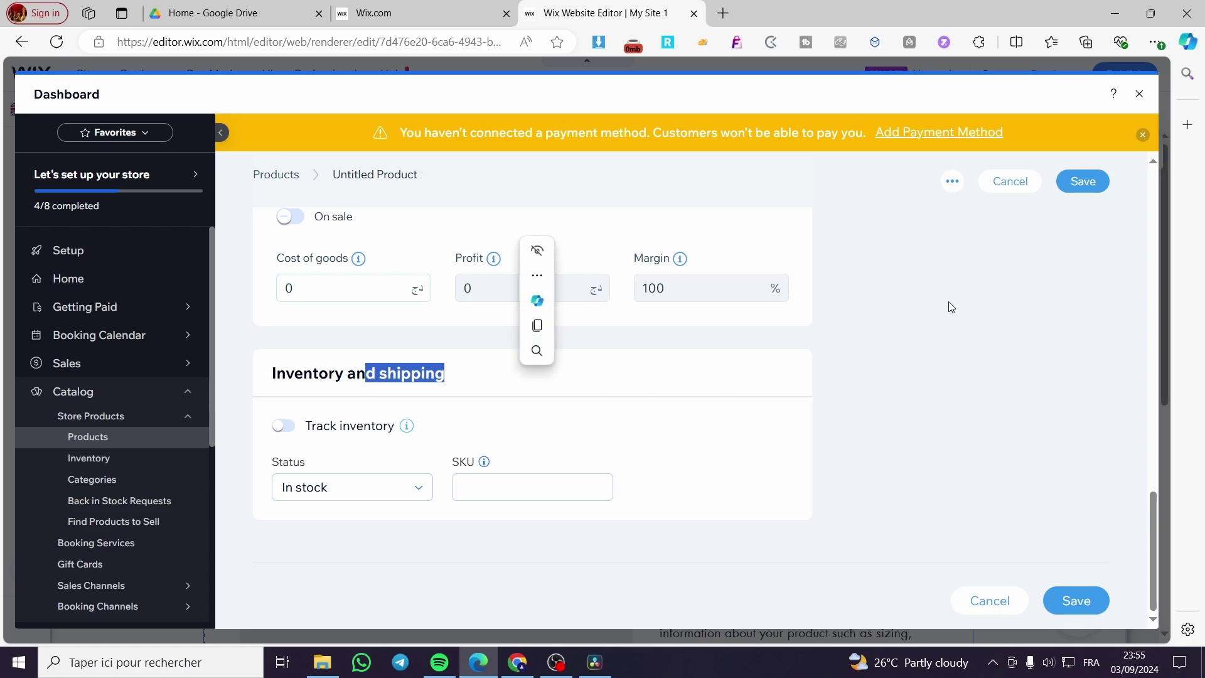
# Close the Dashboard panel and scroll the Casies Product Page on the editor canvas
pyautogui.click(1139, 93)
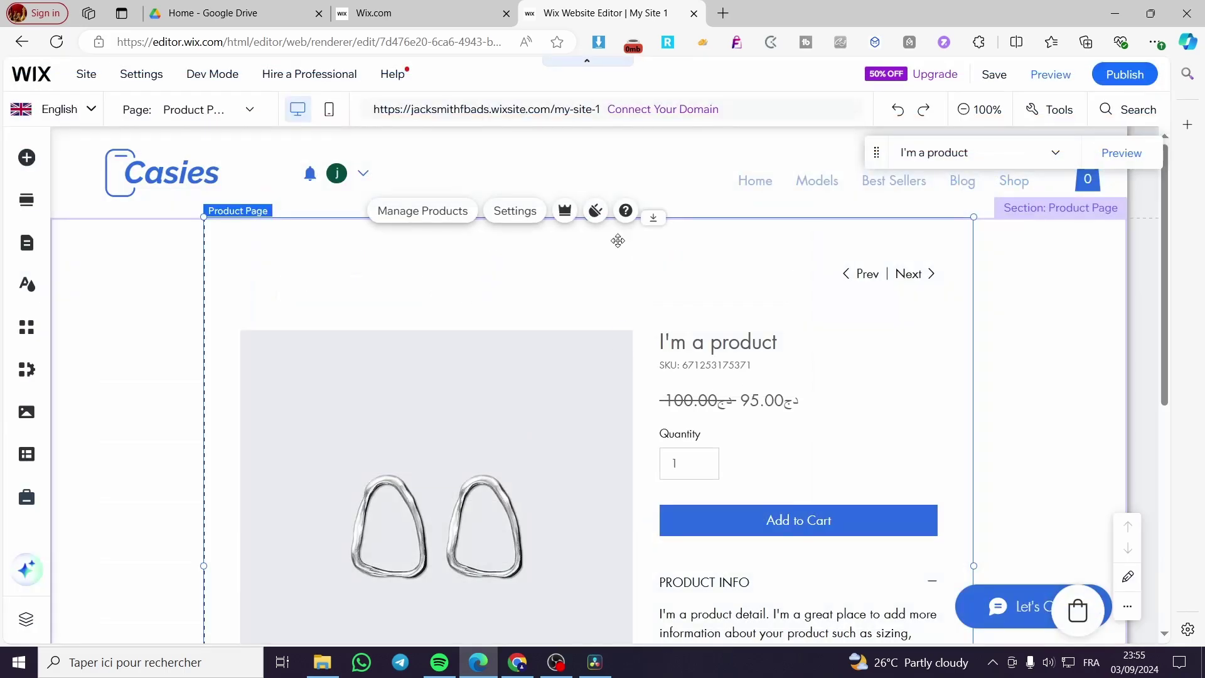
pyautogui.scroll(-6, 885, 414)
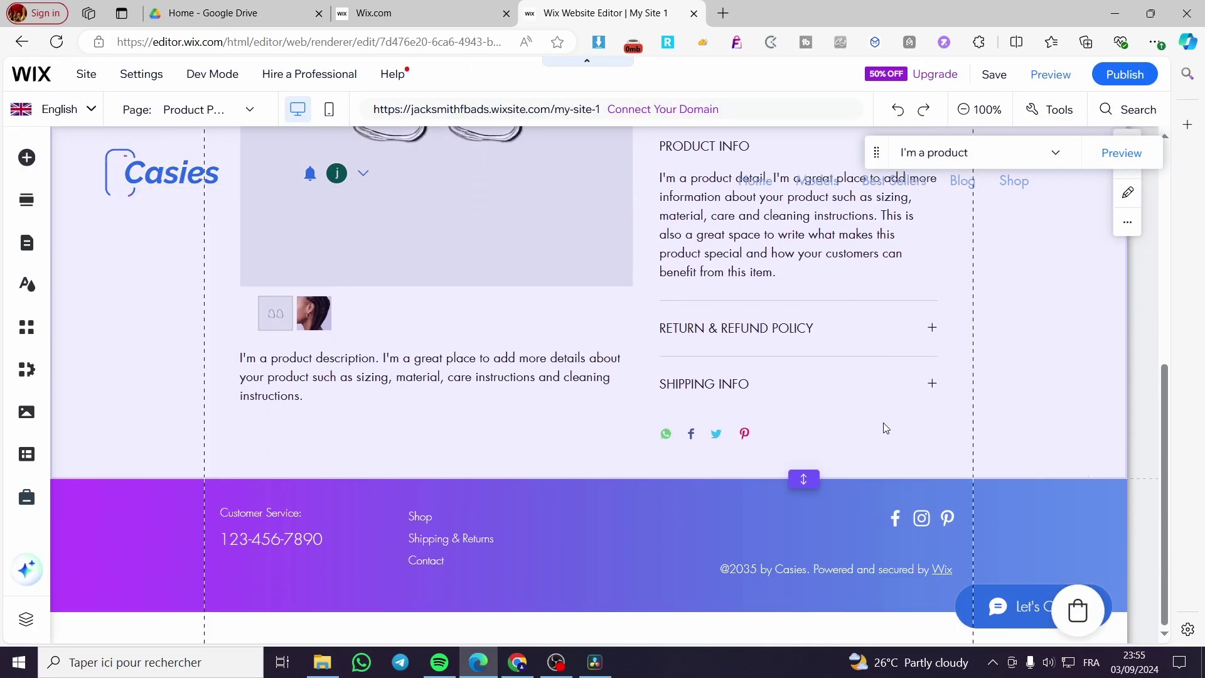
pyautogui.scroll(6, 885, 433)
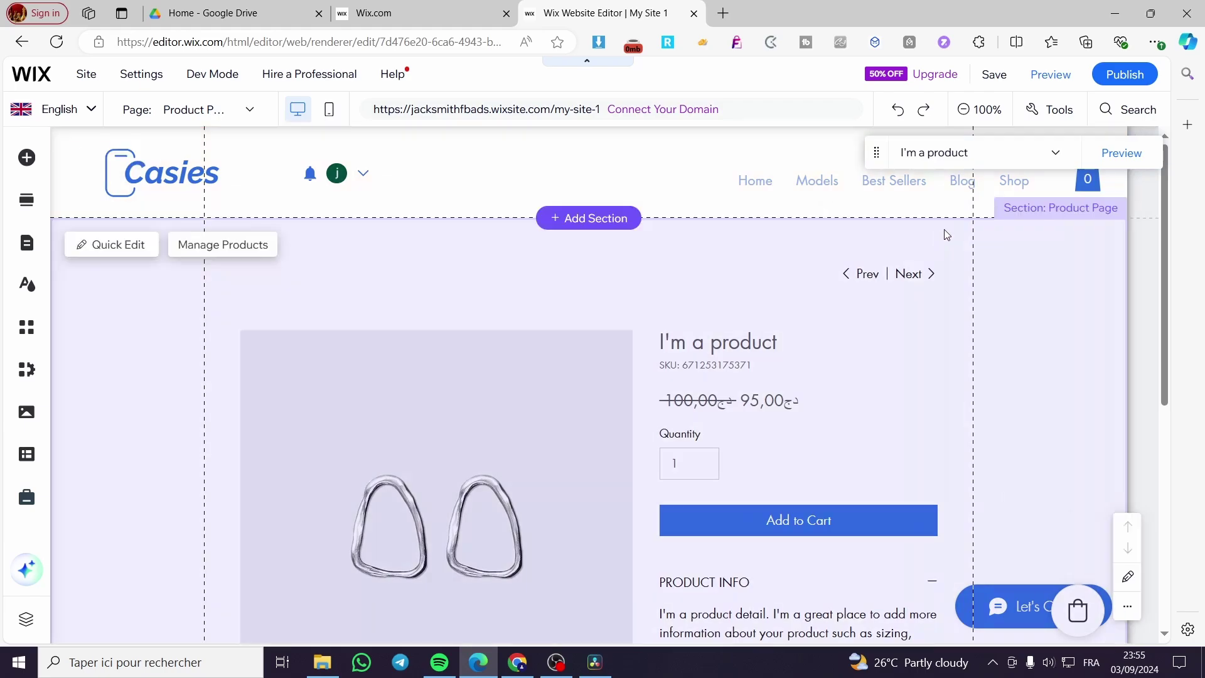